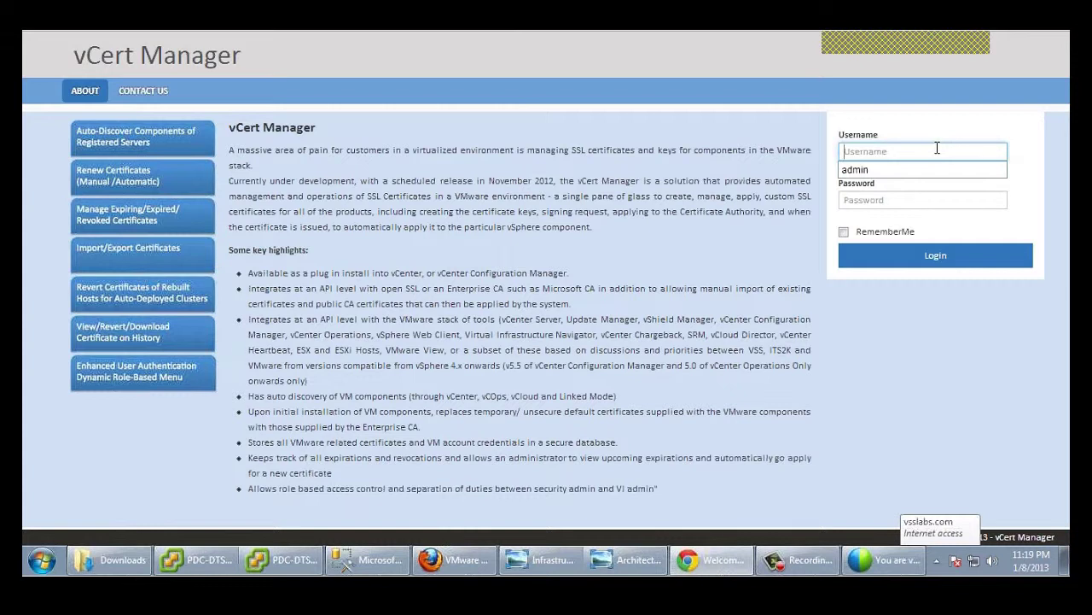
Step: Log in to vCert Manager with the admin username and the account password
text(admin)
click(907, 199)
text(123)
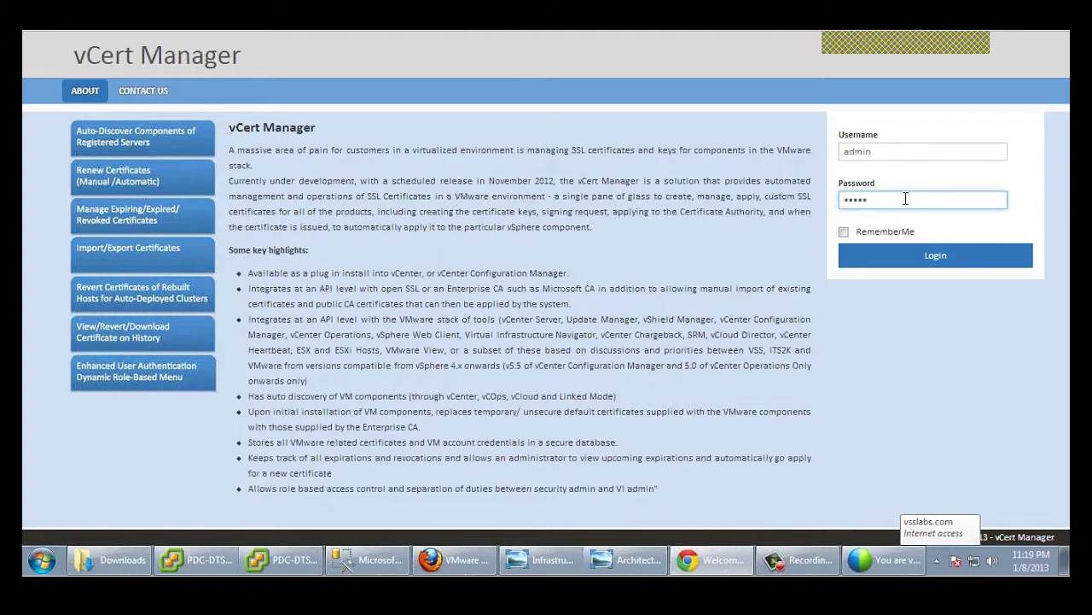
click(914, 261)
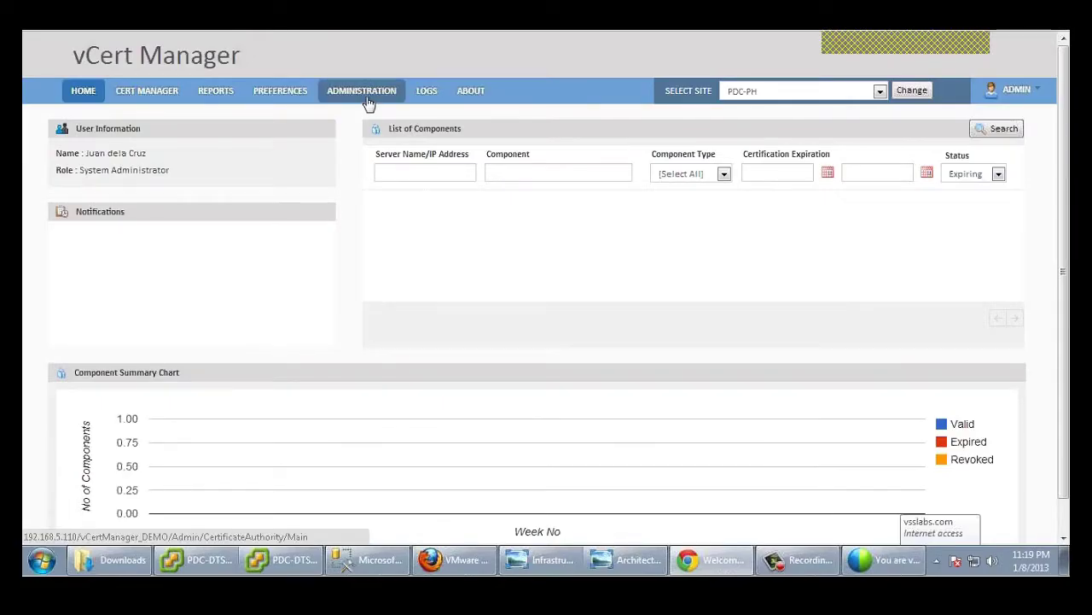
Step: Show the Administration page listing the Standalone CA and Enterprise CA certificate authorities
click(362, 90)
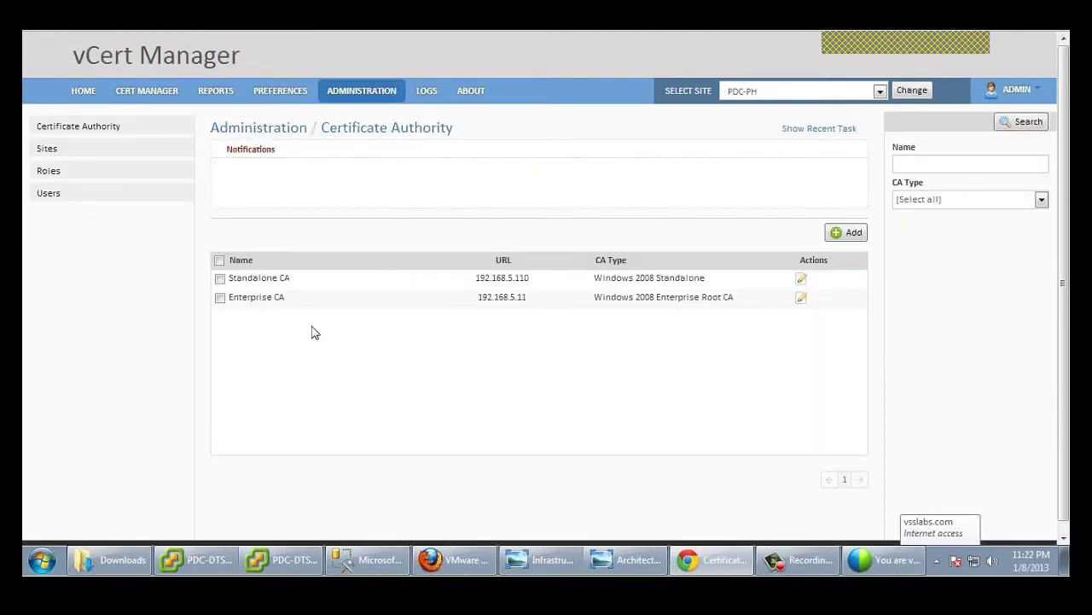
Step: Start a new server entry with address 192.168.5.27 in the server list
click(132, 92)
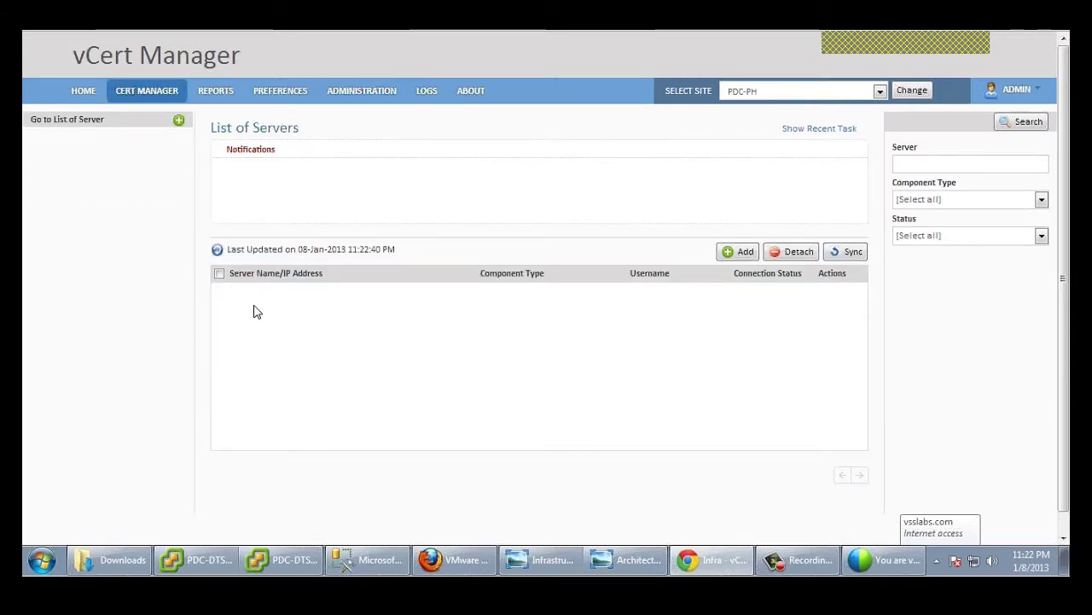
click(734, 252)
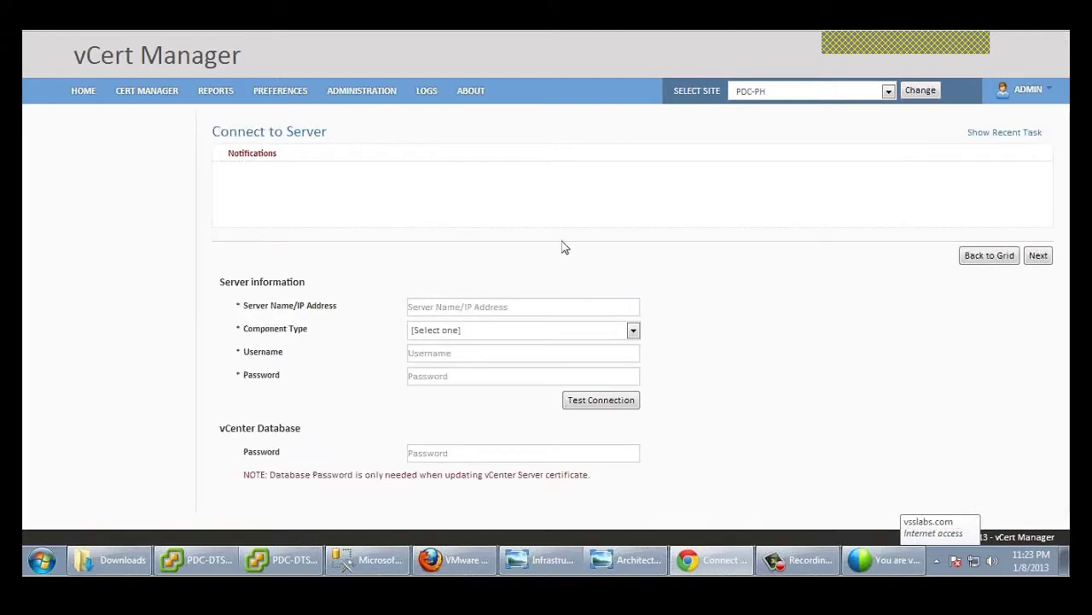
click(504, 306)
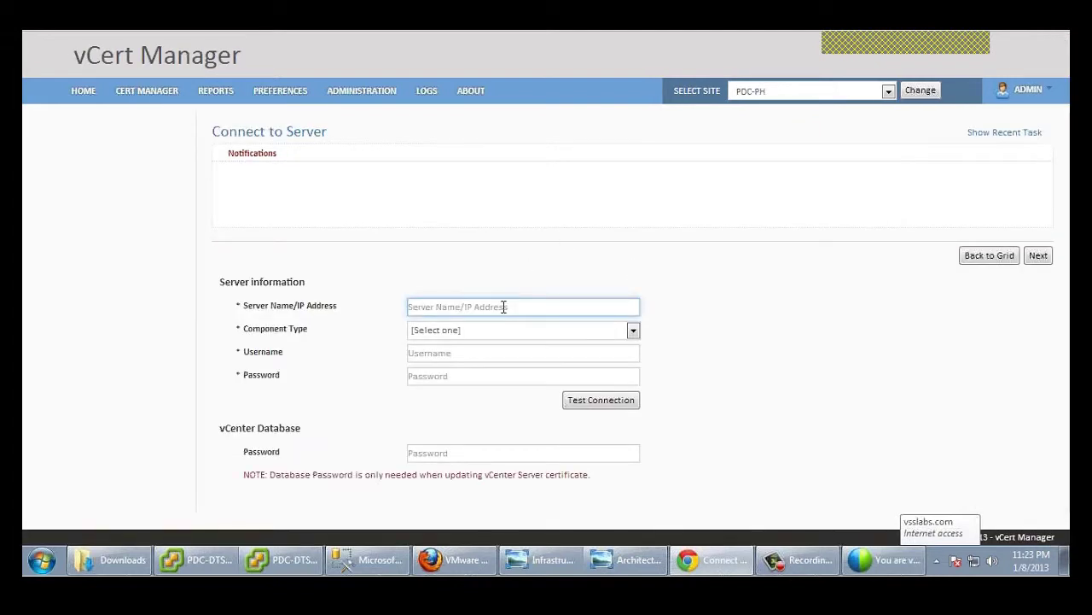
text(192.16)
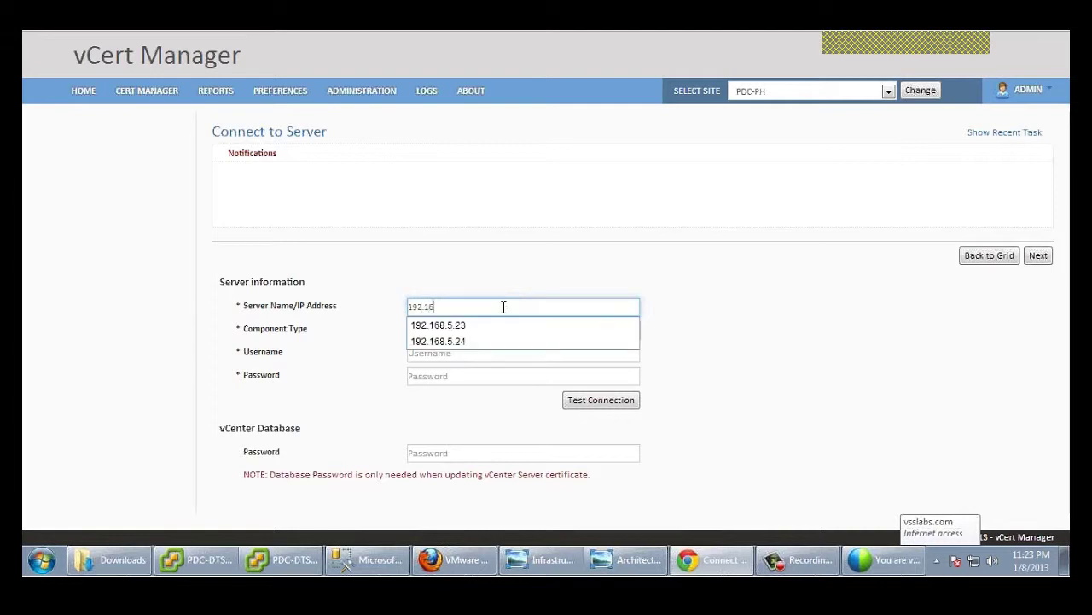
text(8.5.27)
key(Tab)
Step: Enter the administrator credentials for 192.168.5.27 and pass the connection test
click(475, 354)
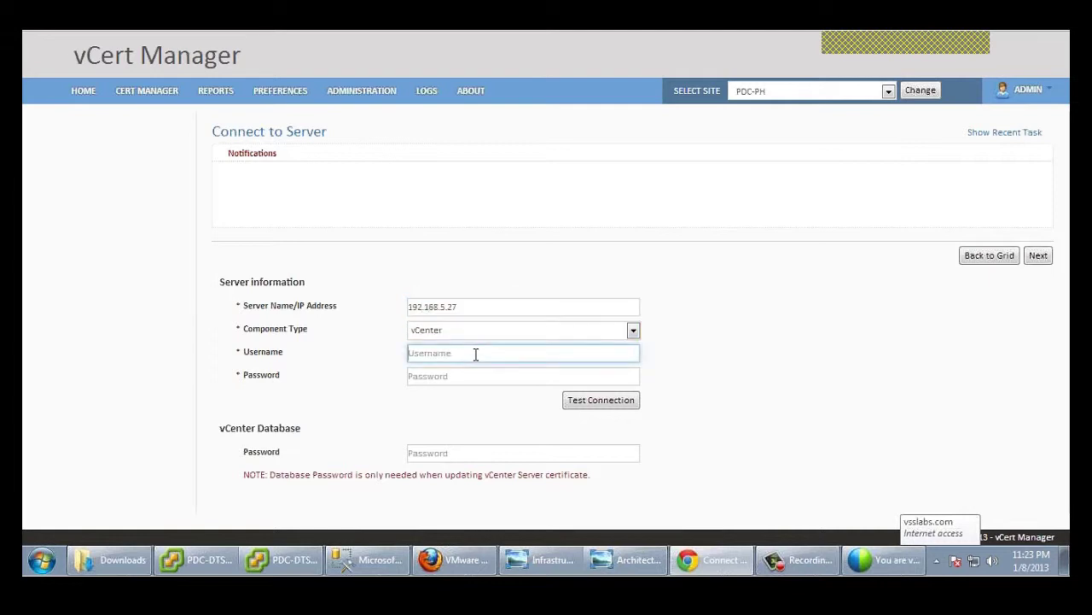
text(administrator)
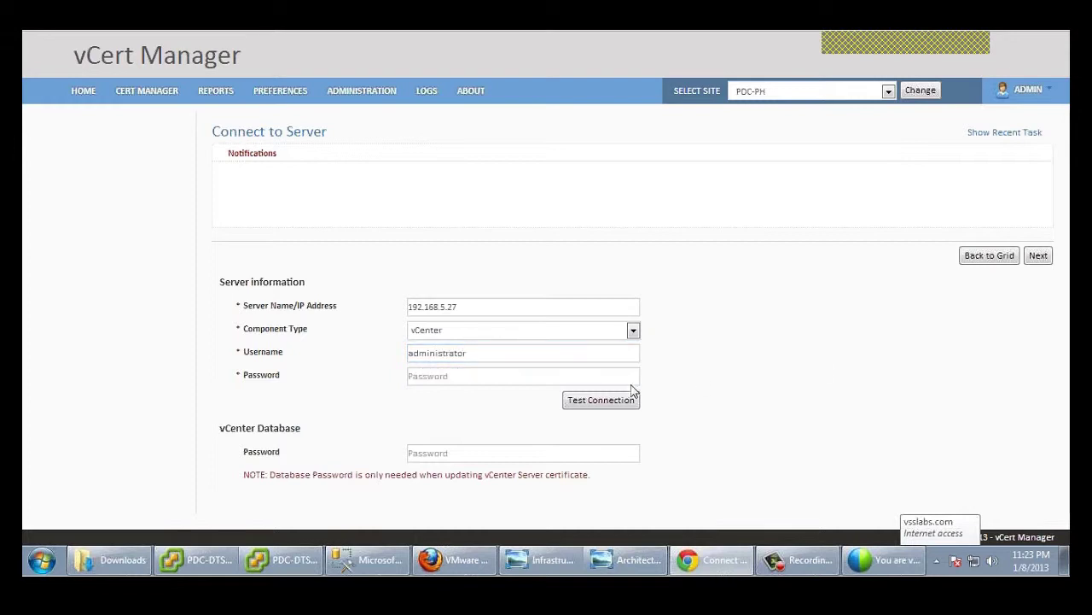
click(572, 375)
text(Password1)
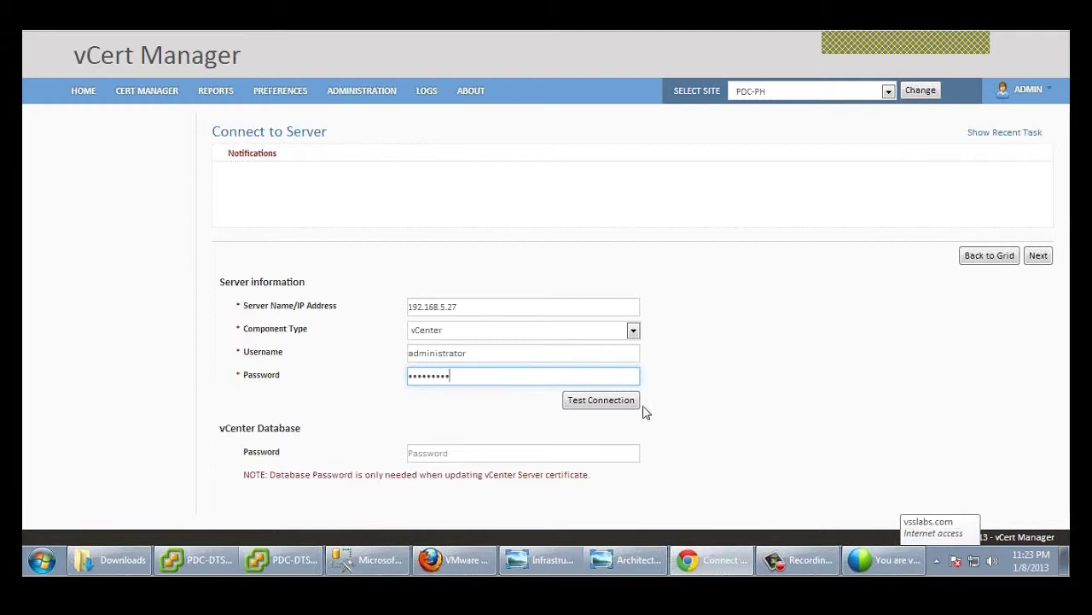
click(615, 408)
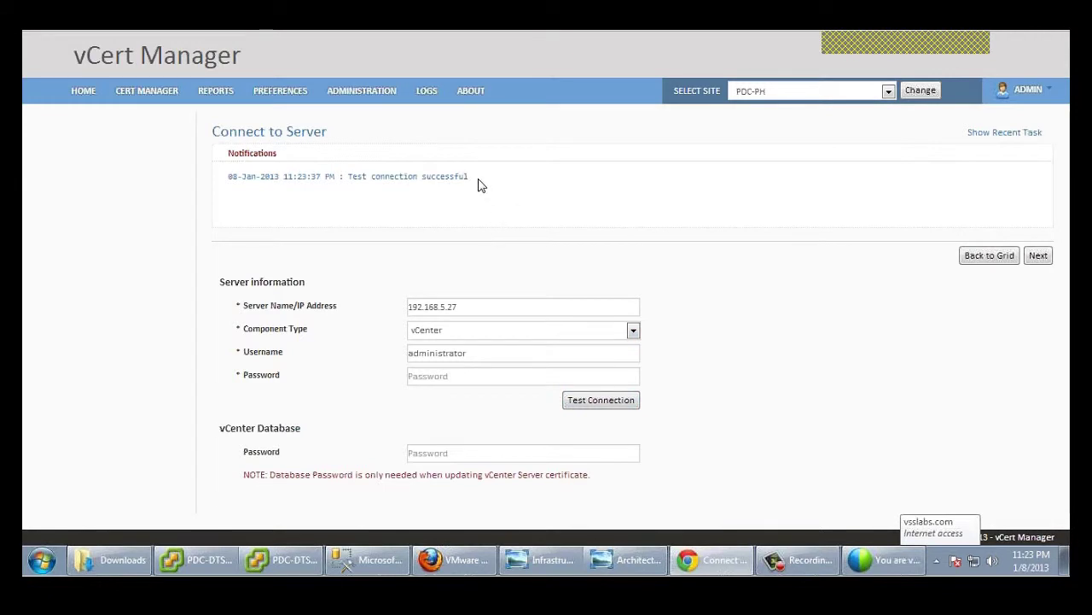
click(470, 377)
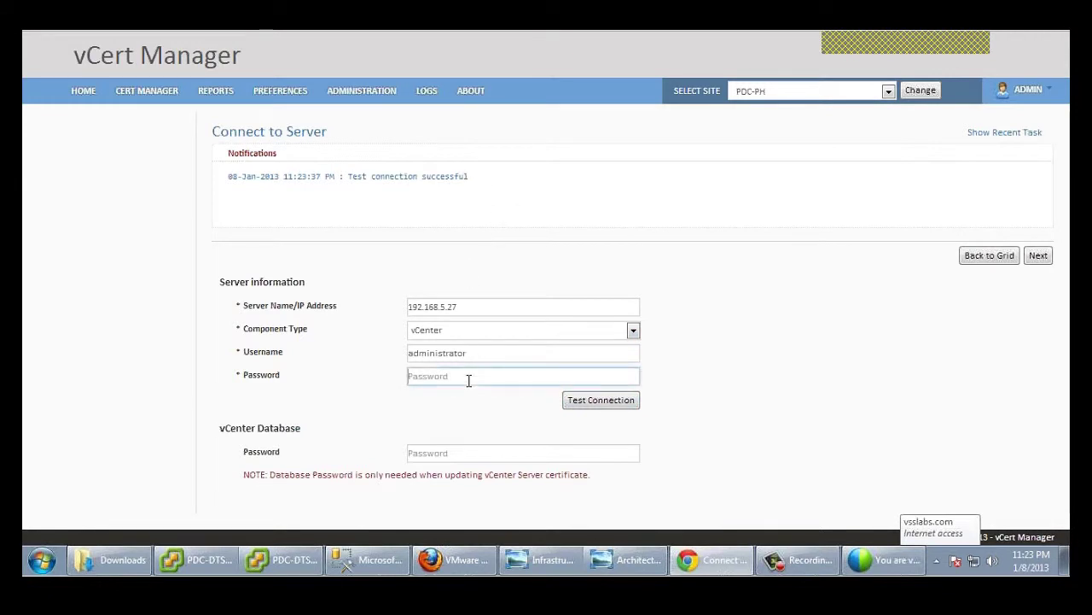
text(********)
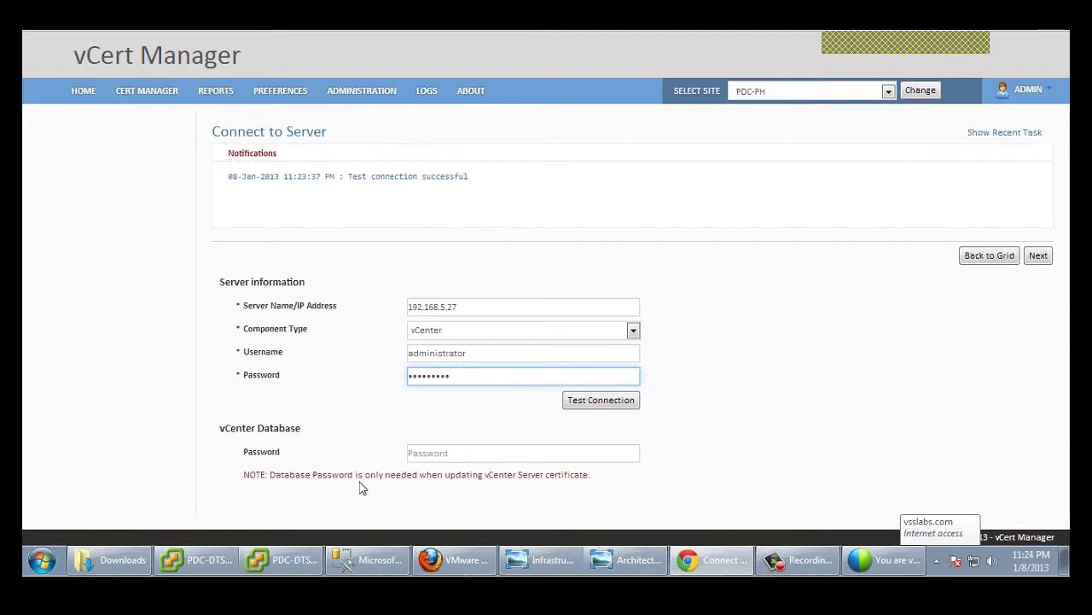
Step: Mark cluster CLU-02_5.0 as Auto Deploy and save the 192.168.5.27 vCenter
click(1039, 257)
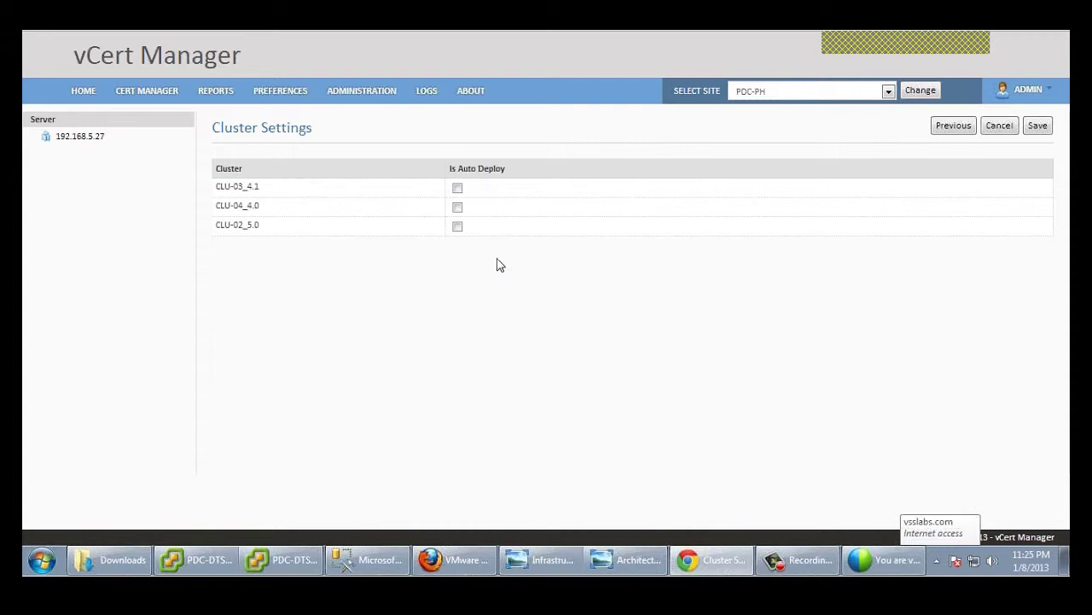
click(458, 227)
click(1038, 125)
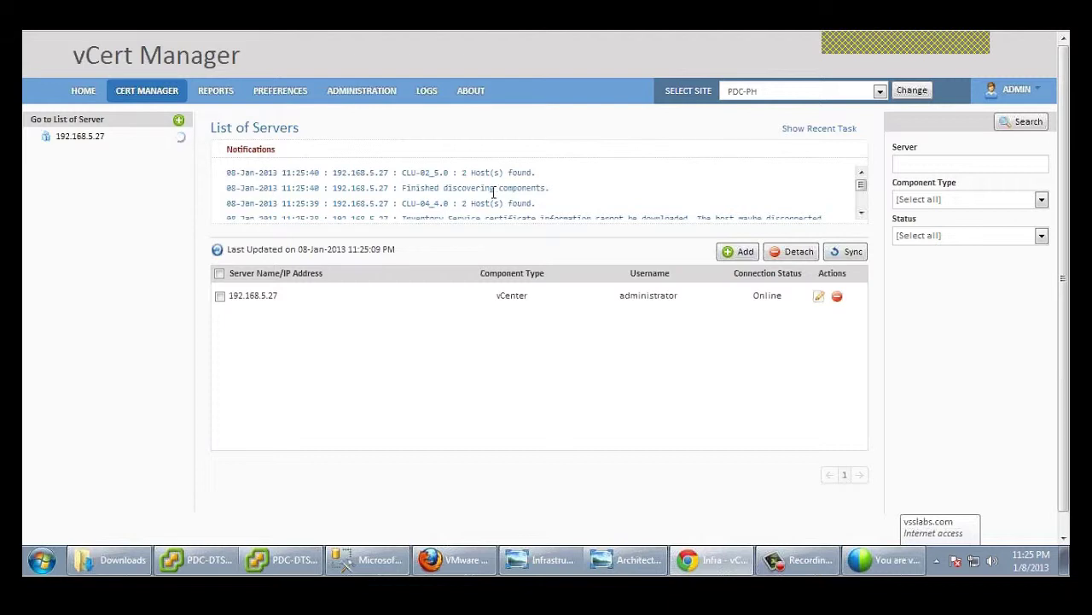
click(739, 251)
Step: Enter 192.168.5.23 as the new server address with component type vCenter
click(521, 305)
text(192.1)
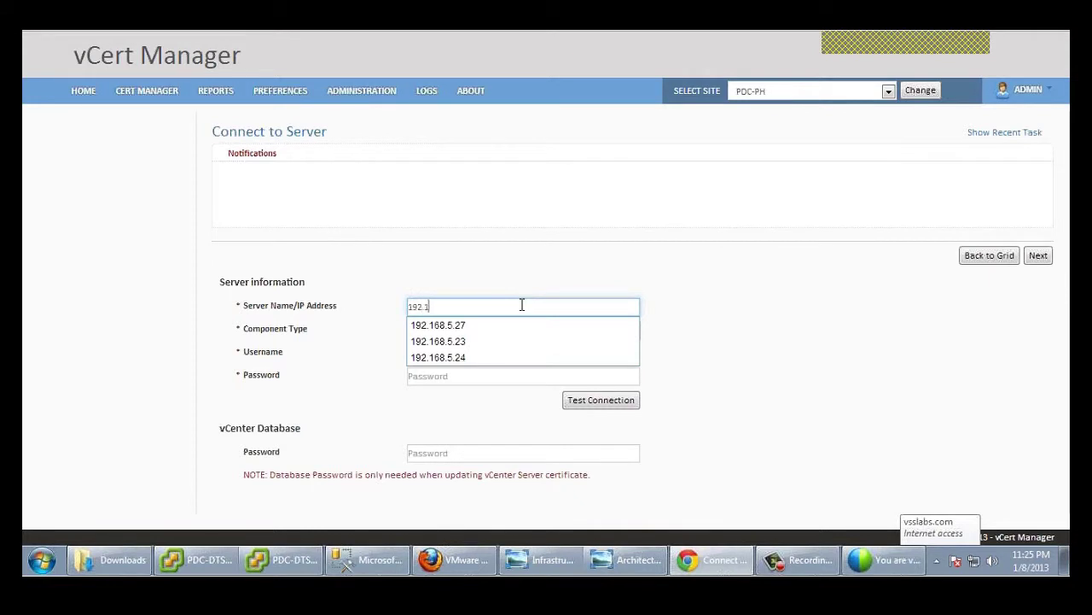
text(68.5.23)
click(755, 303)
click(585, 329)
click(498, 356)
Step: Provide the administrator credentials for 192.168.5.23 and save the server record
click(471, 351)
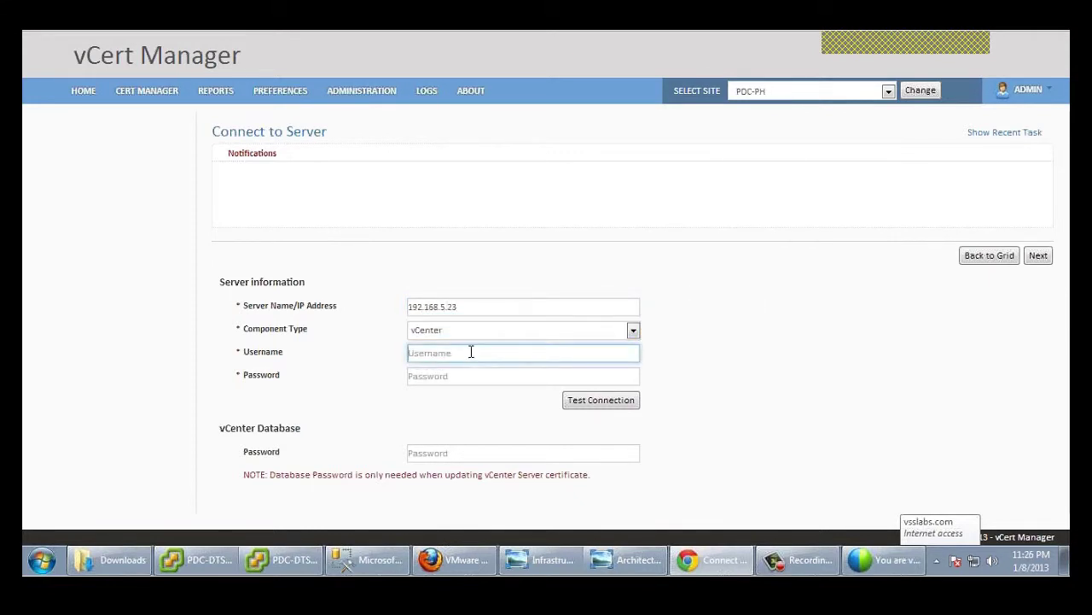
text(administrator)
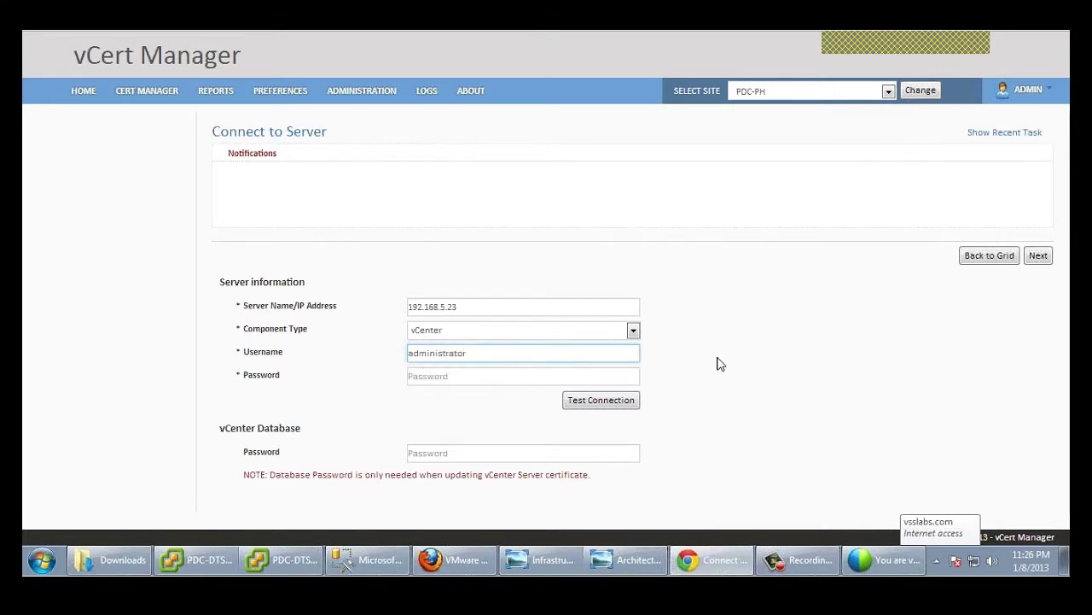
click(506, 375)
text(password1)
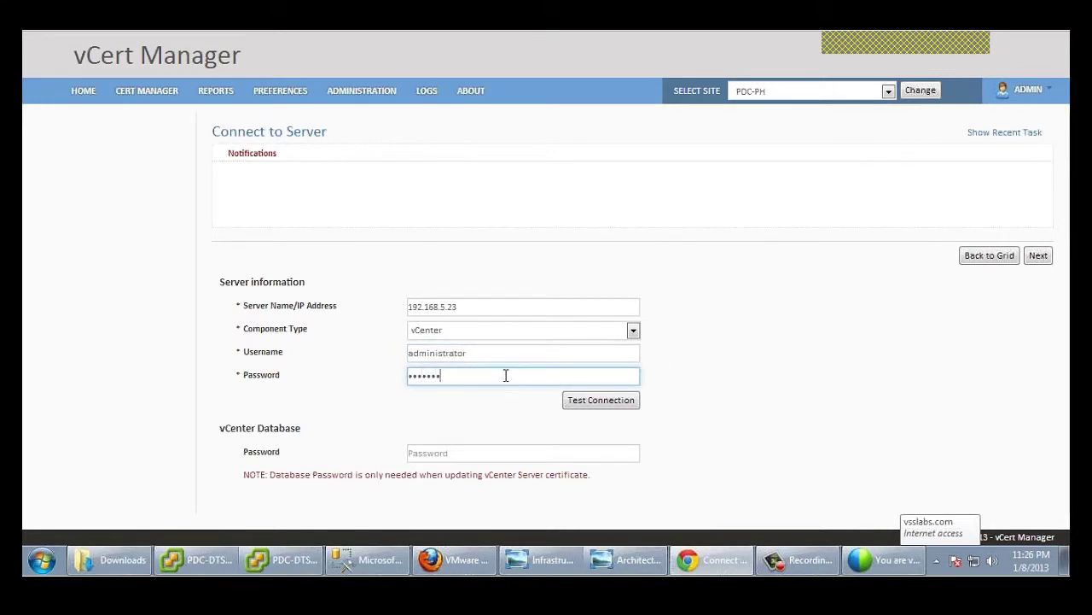
click(1039, 259)
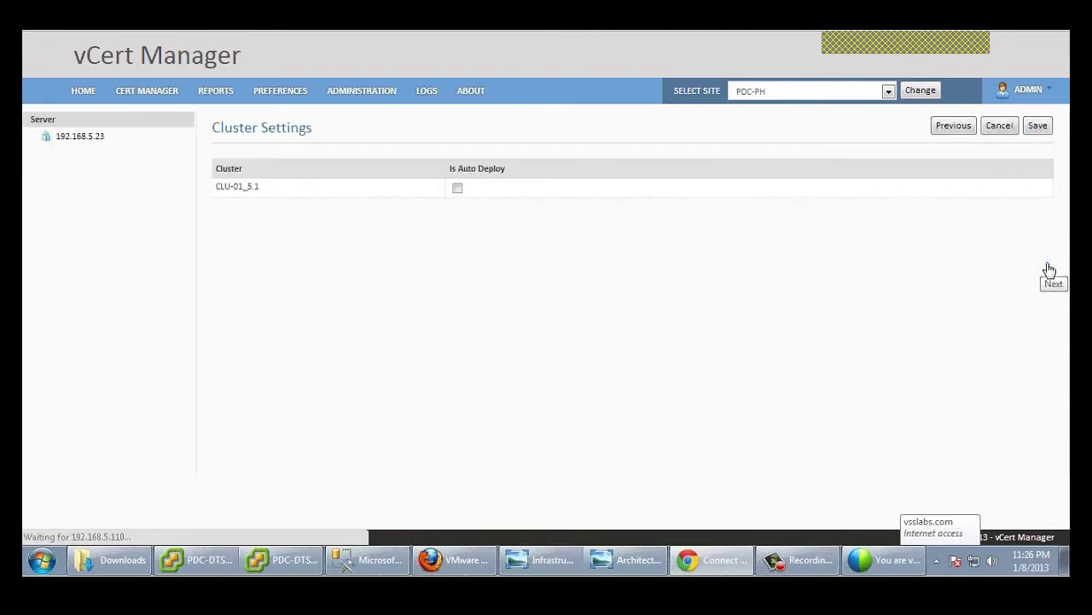
click(1042, 131)
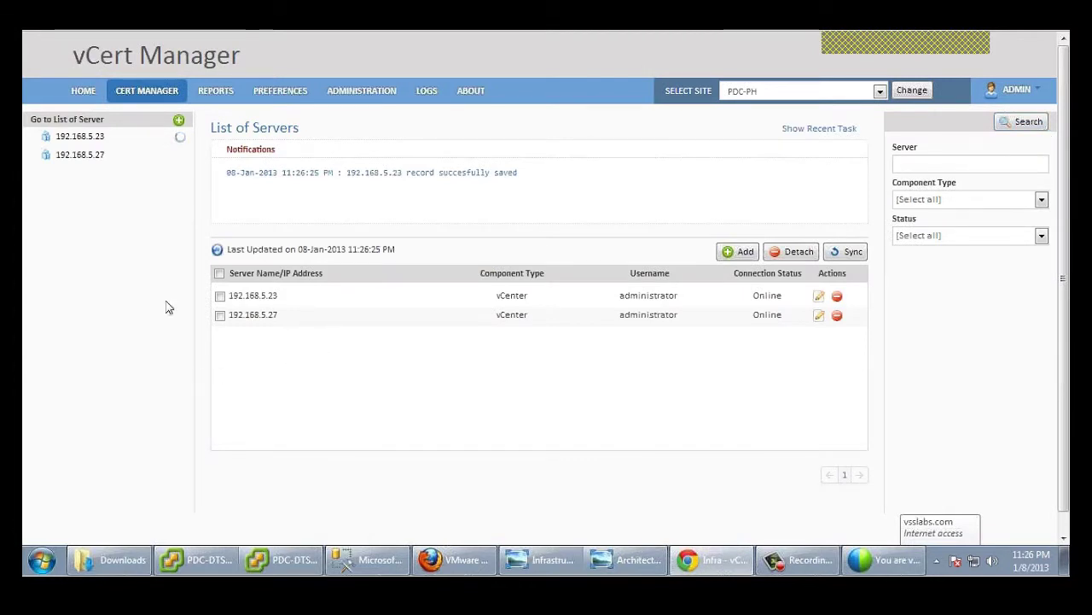
Step: Expand vCenter 192.168.5.27 to show hosts in clusters CLU-02_5.0, CLU-04_4.0 and CLU-03_4.1
click(94, 157)
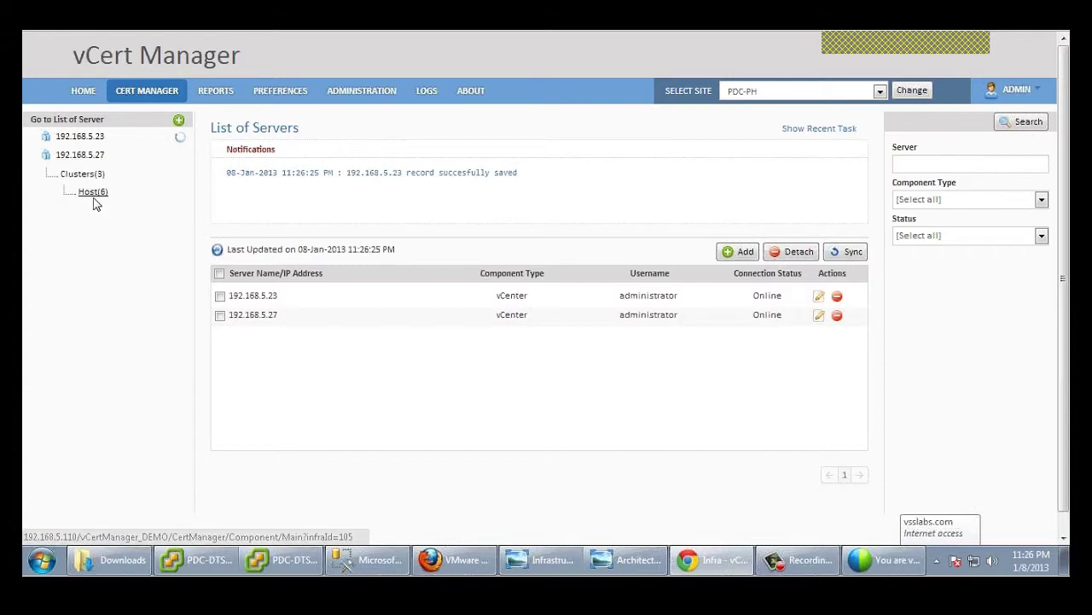
click(92, 195)
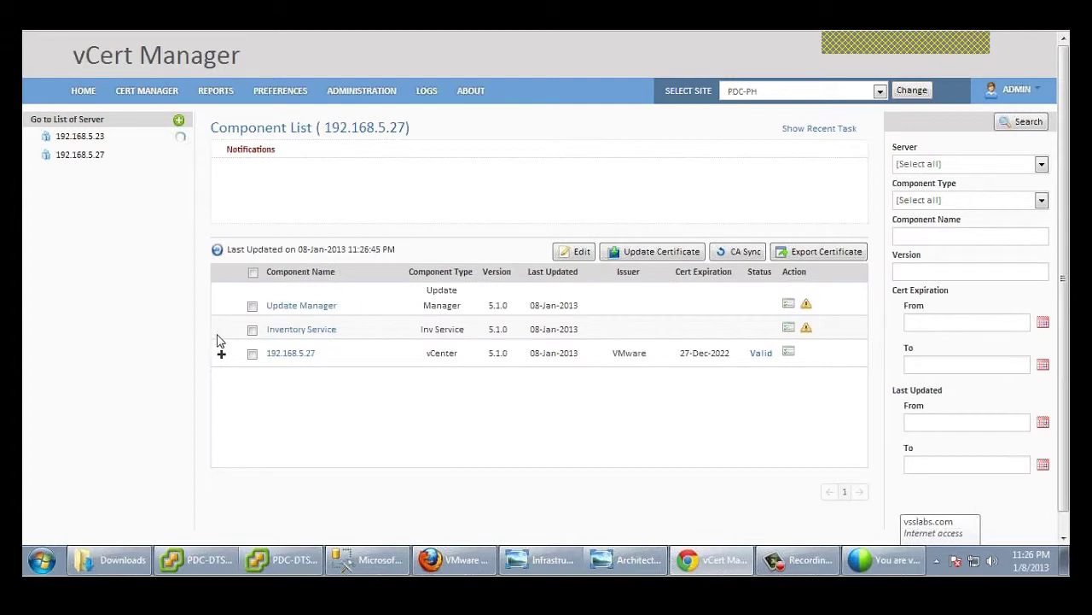
click(222, 353)
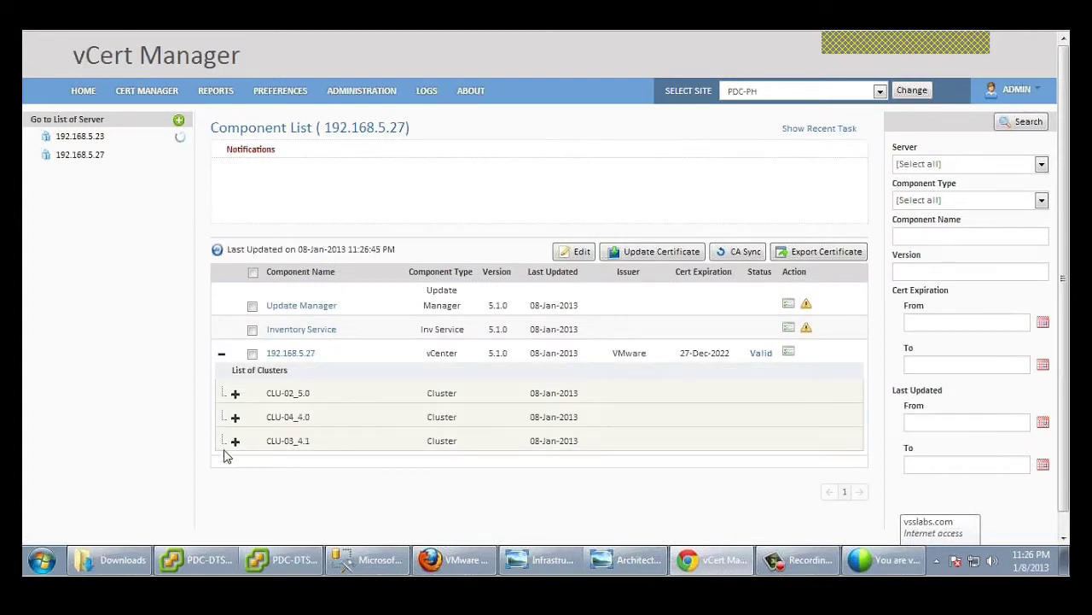
click(235, 393)
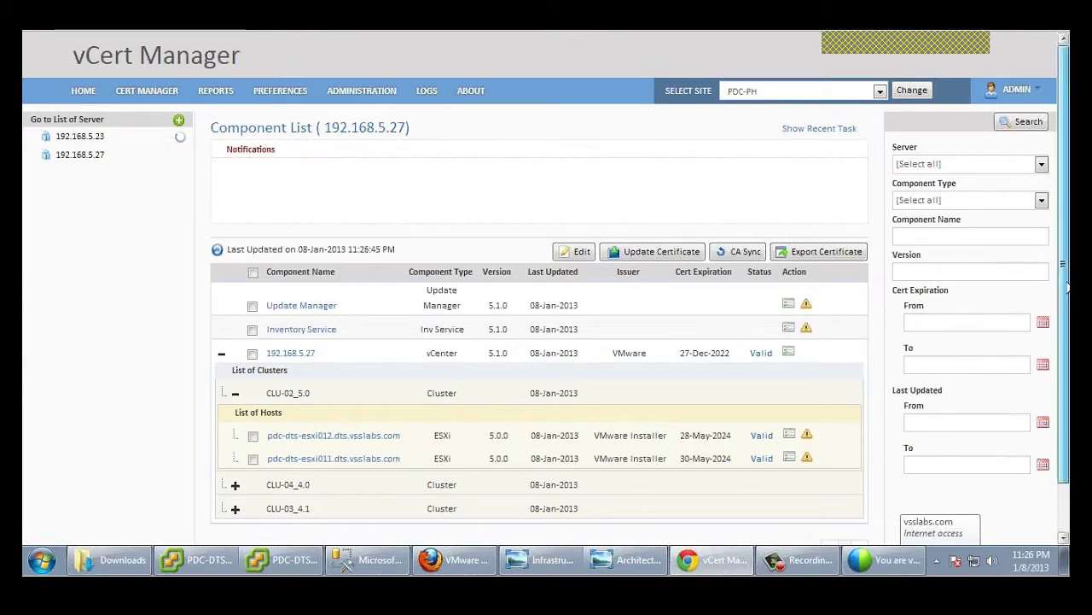
drag(1067, 288, 1069, 299)
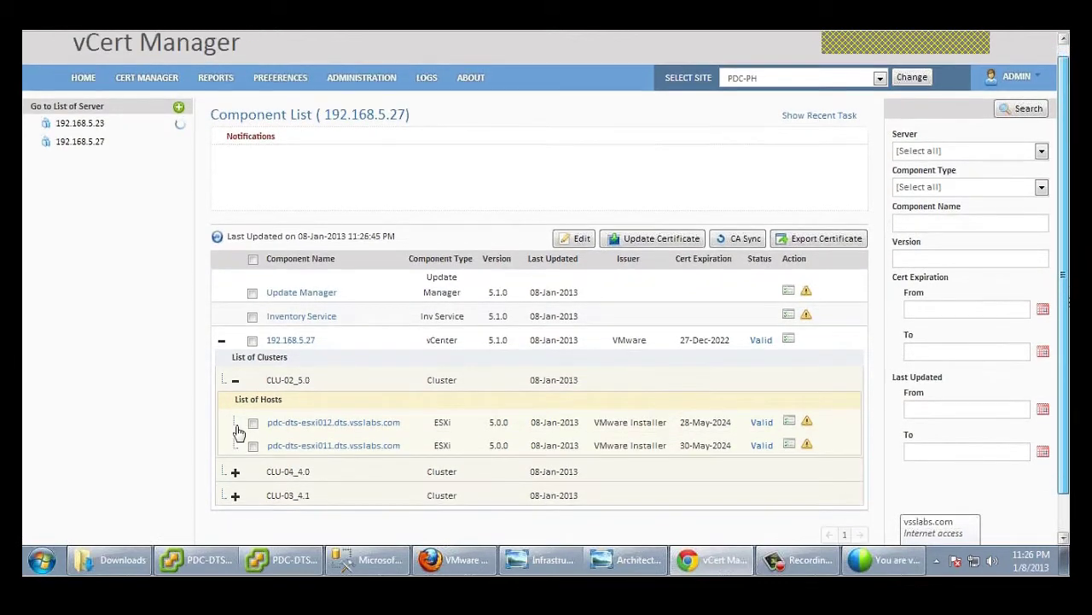
click(235, 471)
scroll(256, 470, down, 2)
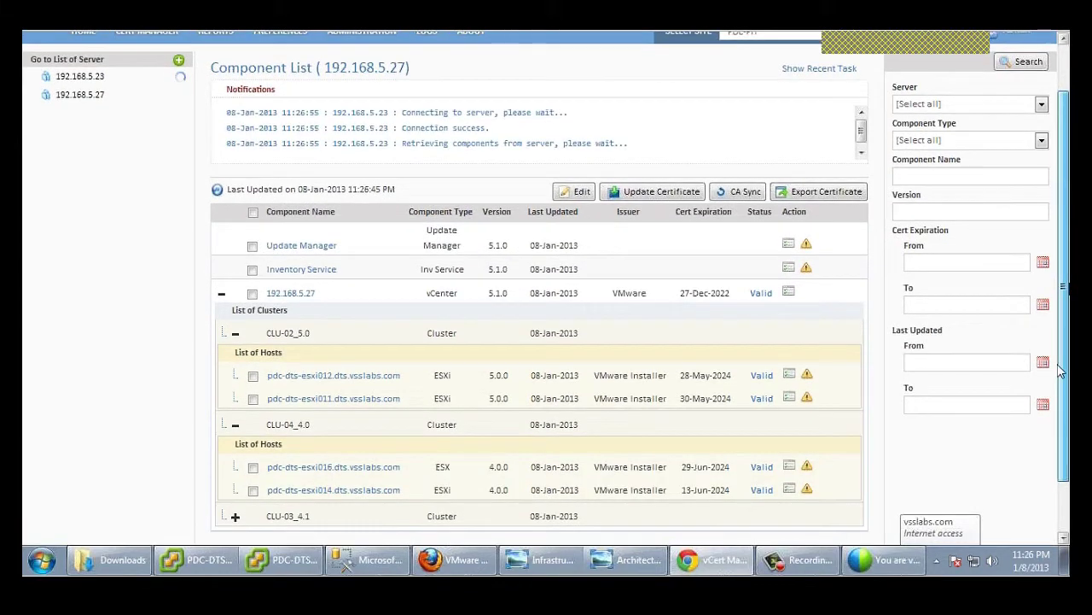
click(234, 454)
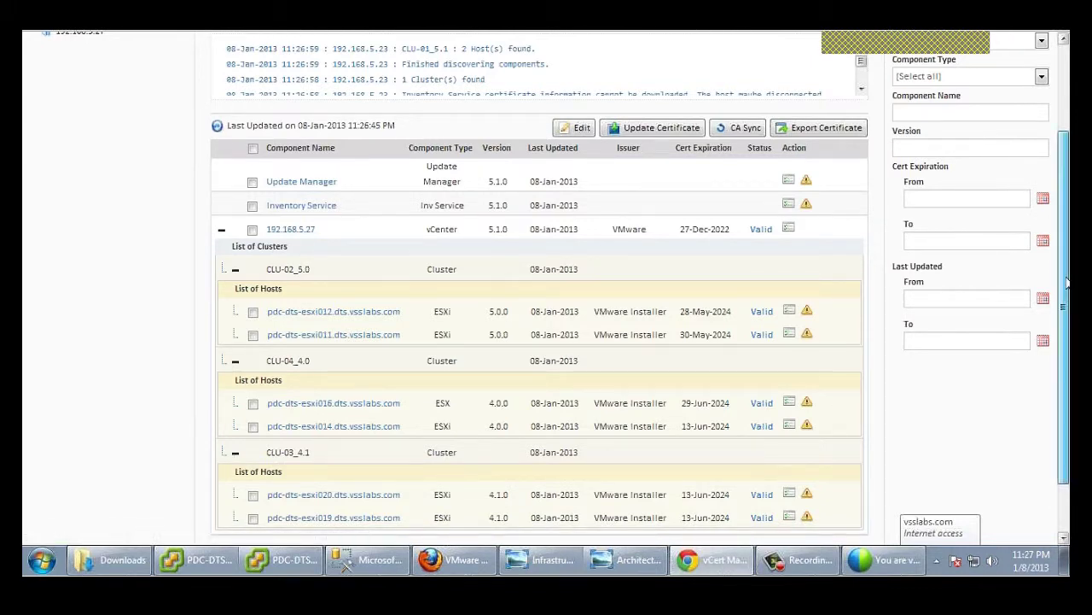
drag(1066, 283, 1065, 321)
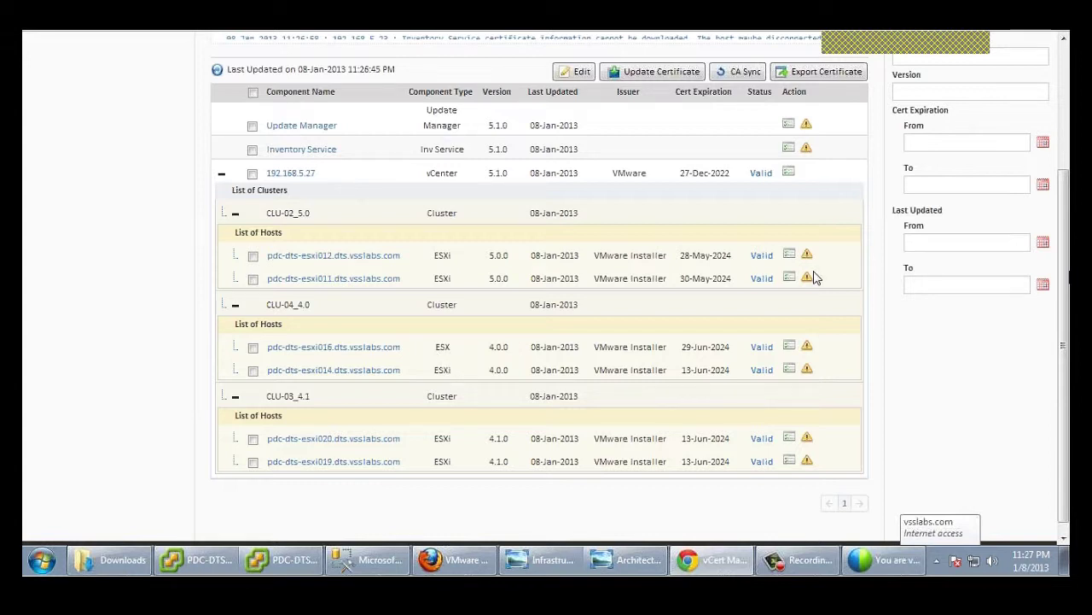
Step: Select hosts pdc-dts-esxi012 and pdc-dts-esxi016, which lack credentials, for configuration
mouse_move(810, 264)
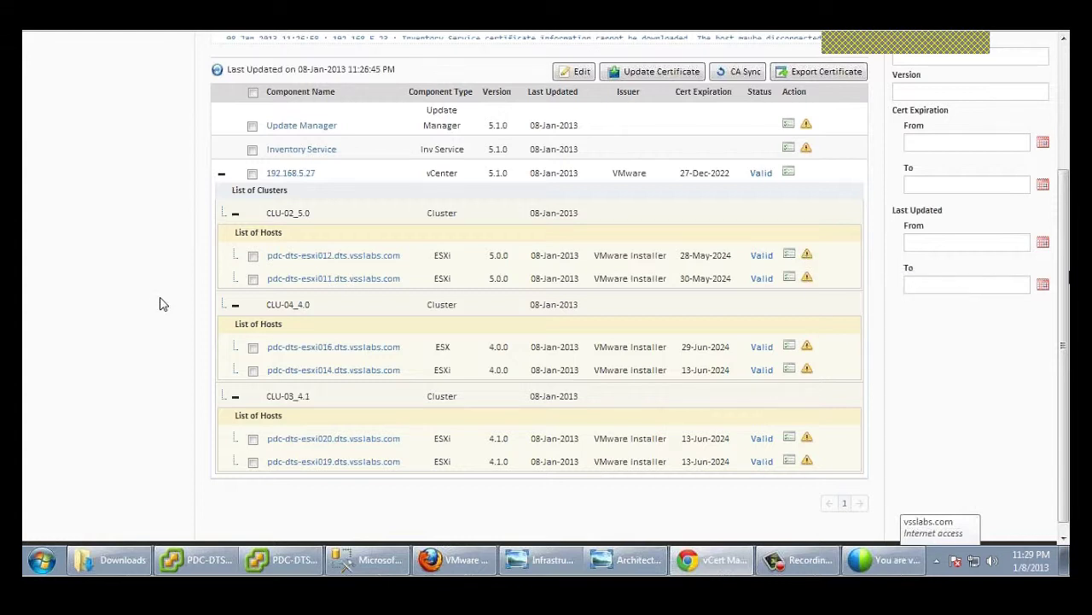
click(253, 256)
click(252, 347)
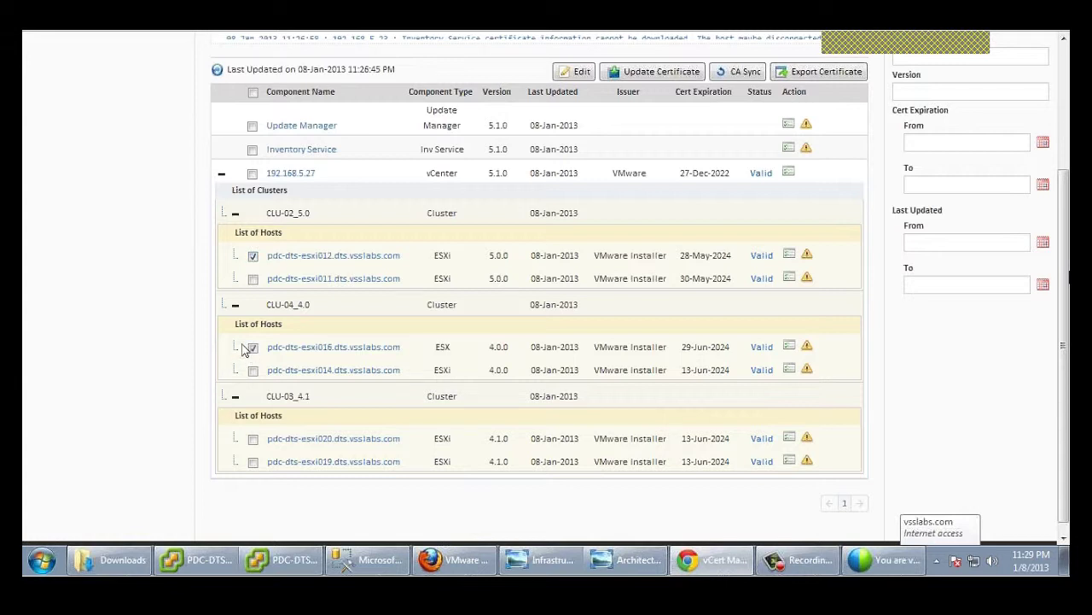
Step: Add esxi020 to the selection and enter username root and its password in Bulk Settings
click(253, 440)
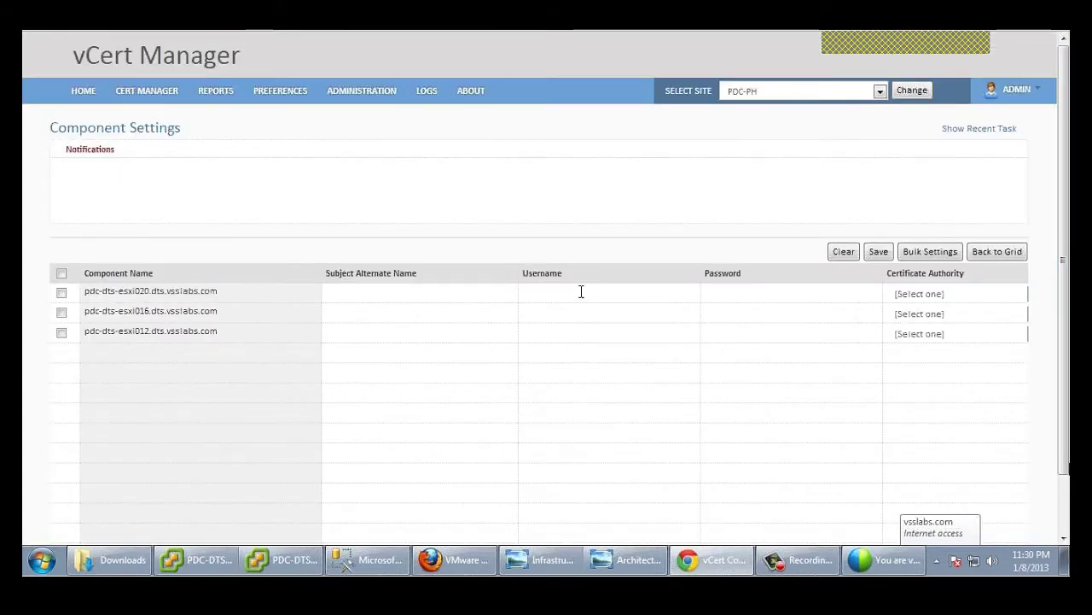
click(66, 278)
click(930, 251)
scroll(576, 256, down, 1)
click(577, 257)
text(root)
click(560, 283)
text(•••••••••)
click(580, 308)
text(•••)
text(••)
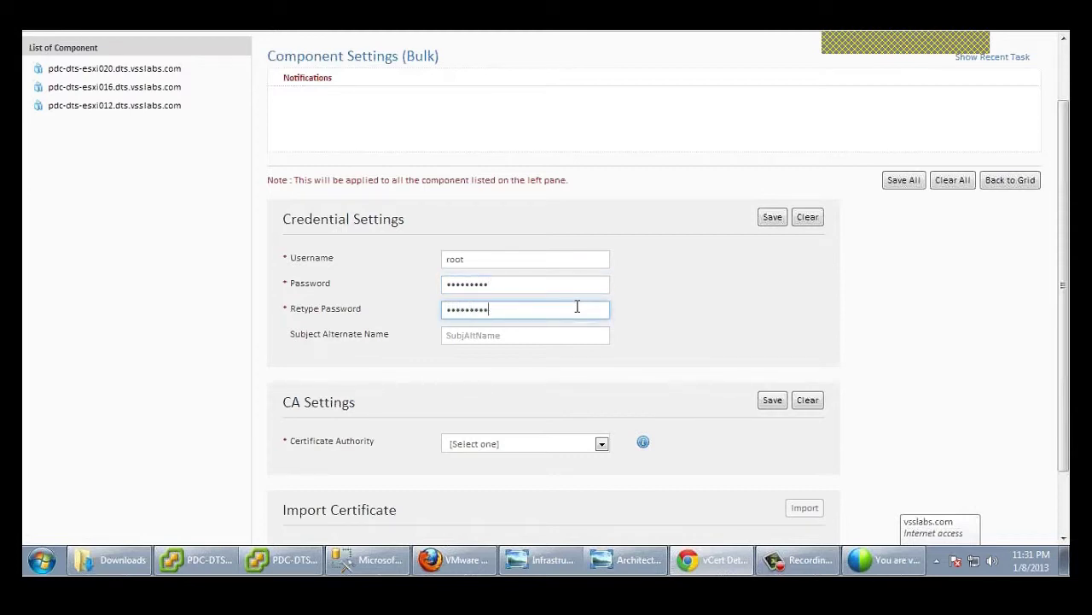
Step: Set Enterprise CA as the certificate authority and apply it to all three hosts
click(602, 445)
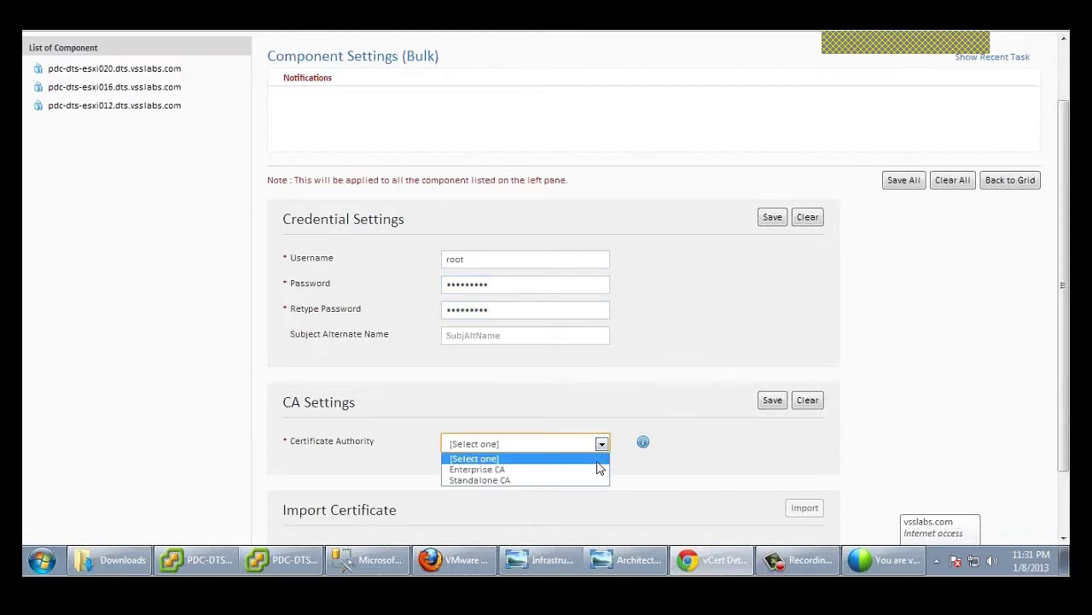
click(596, 472)
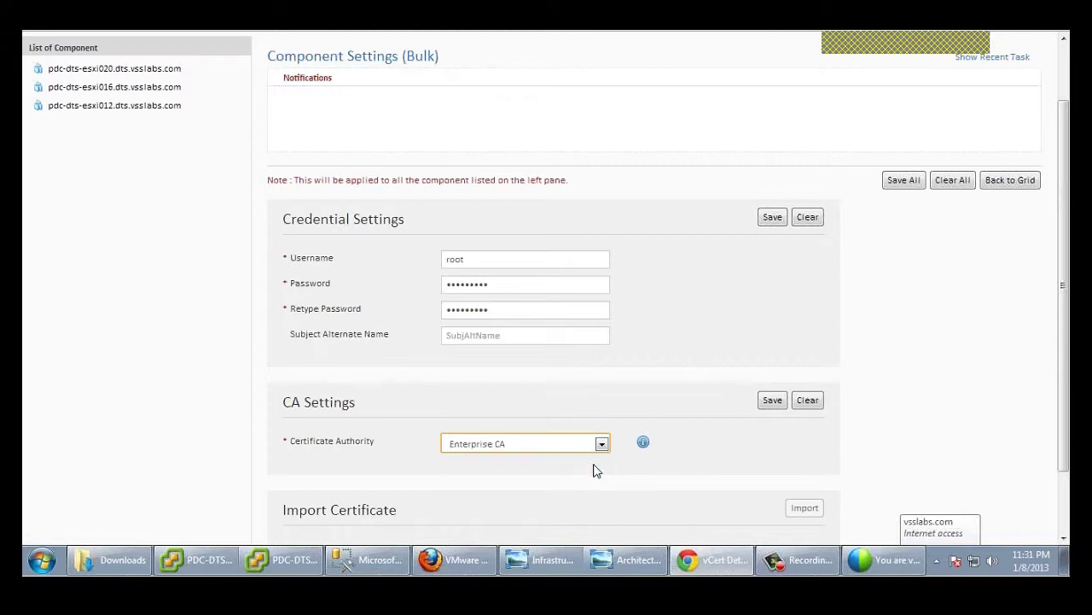
click(903, 181)
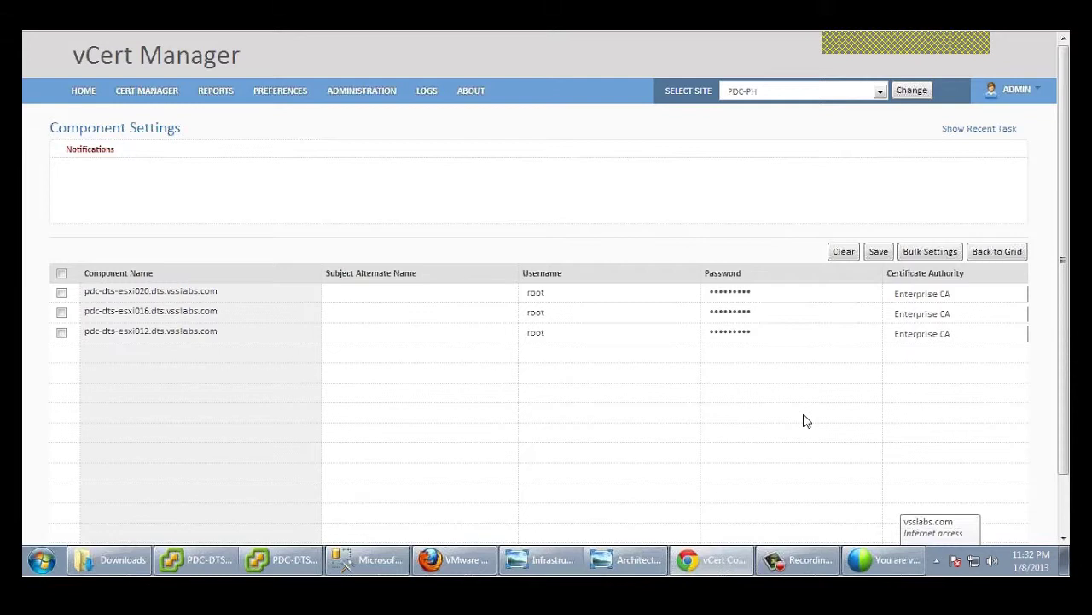
click(1024, 294)
Step: Switch esxi020 to Standalone CA and save the component settings
click(975, 325)
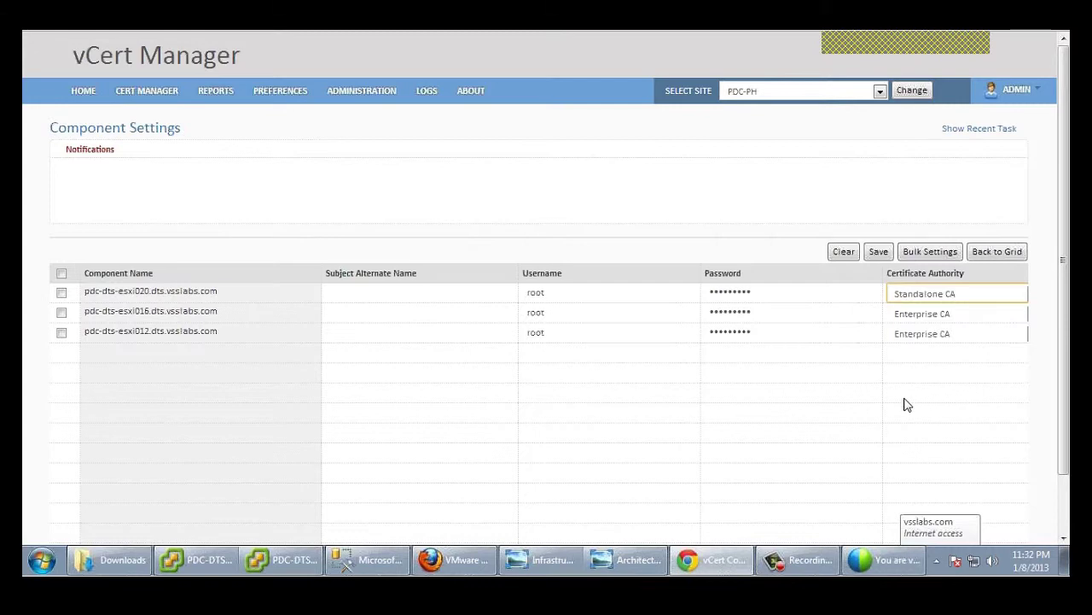
click(878, 251)
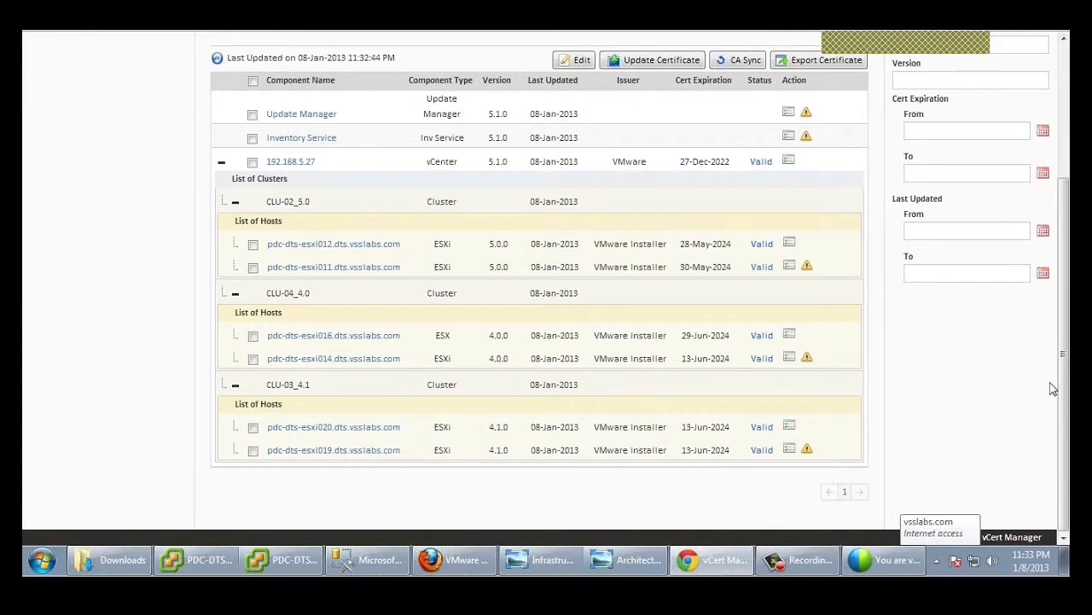
Step: Select esxi012, esxi016 and esxi020 and start their certificate update
click(253, 247)
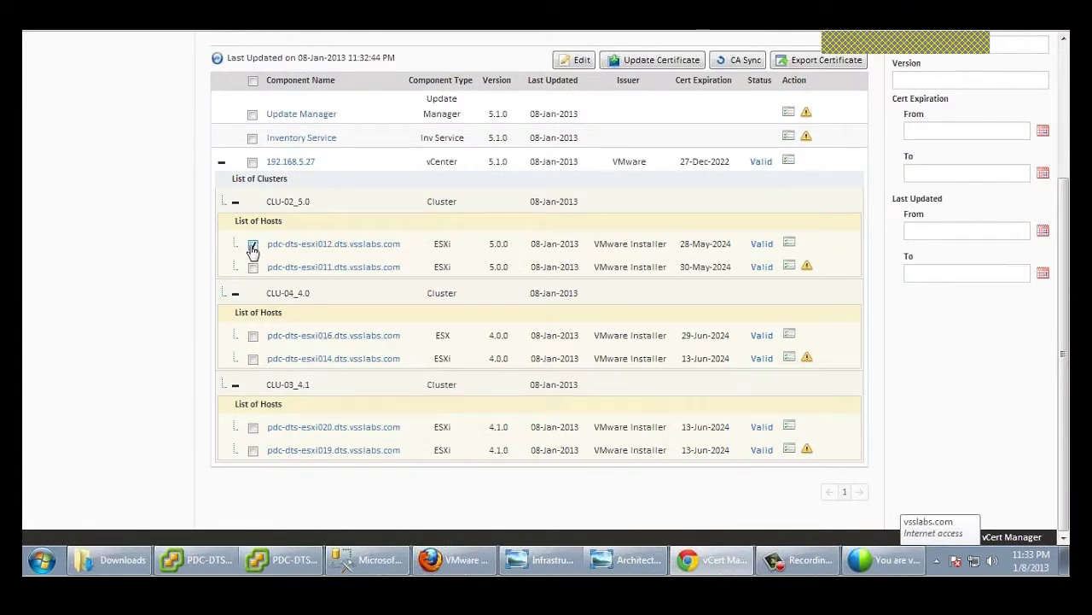
click(252, 336)
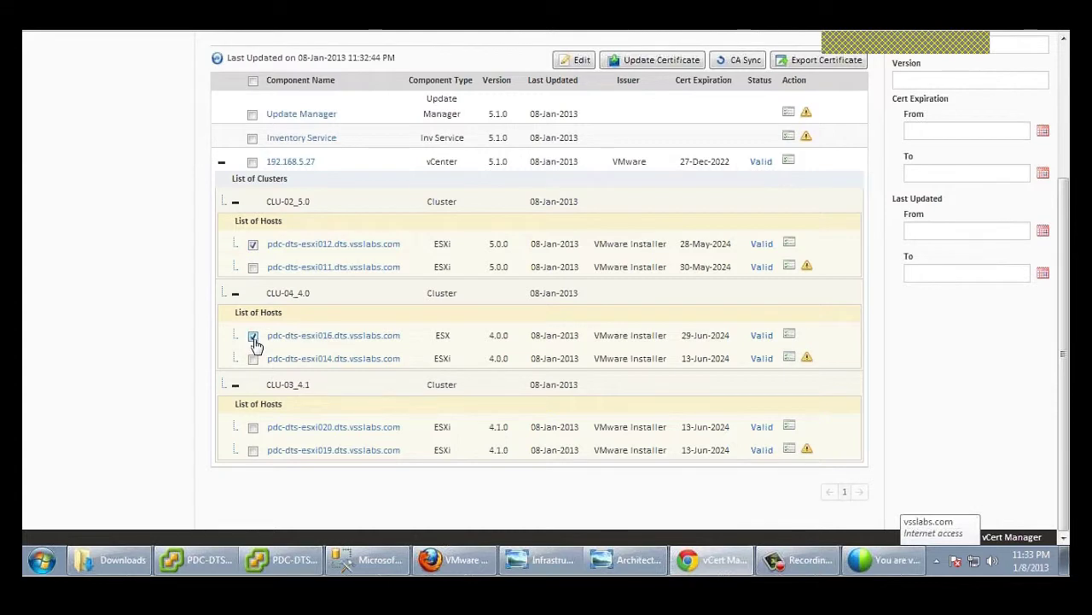
click(254, 428)
click(654, 67)
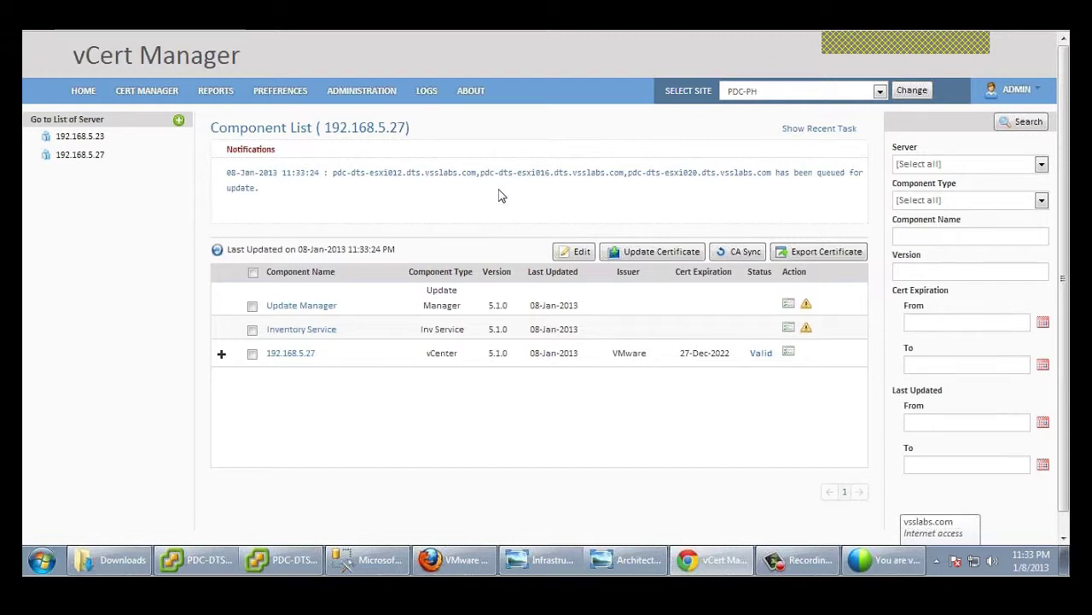
Step: Check the open vSphere Client windows in the taskbar without switching
click(286, 559)
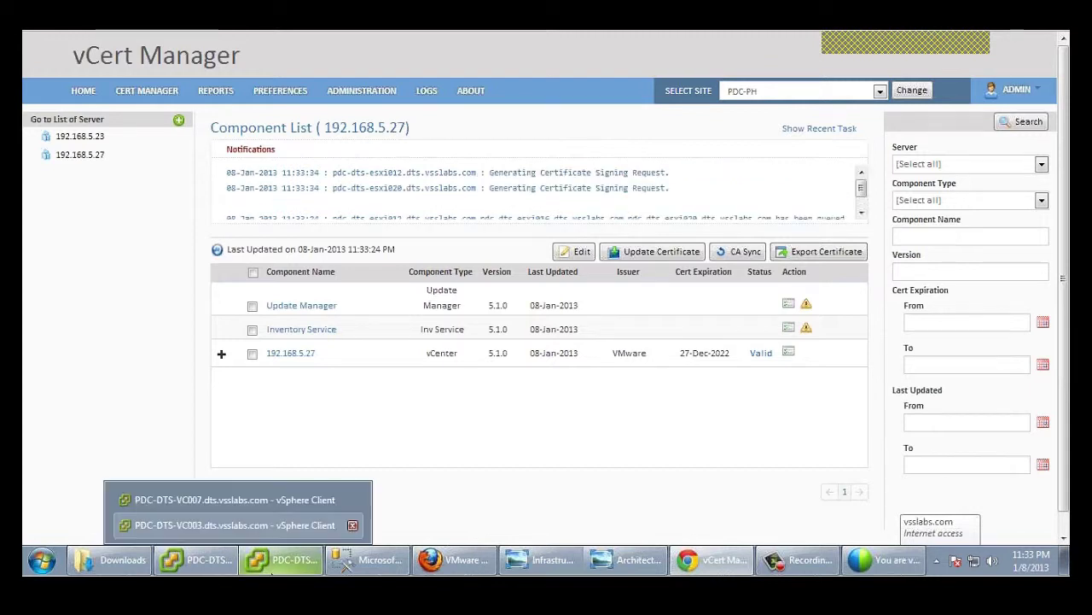
click(501, 475)
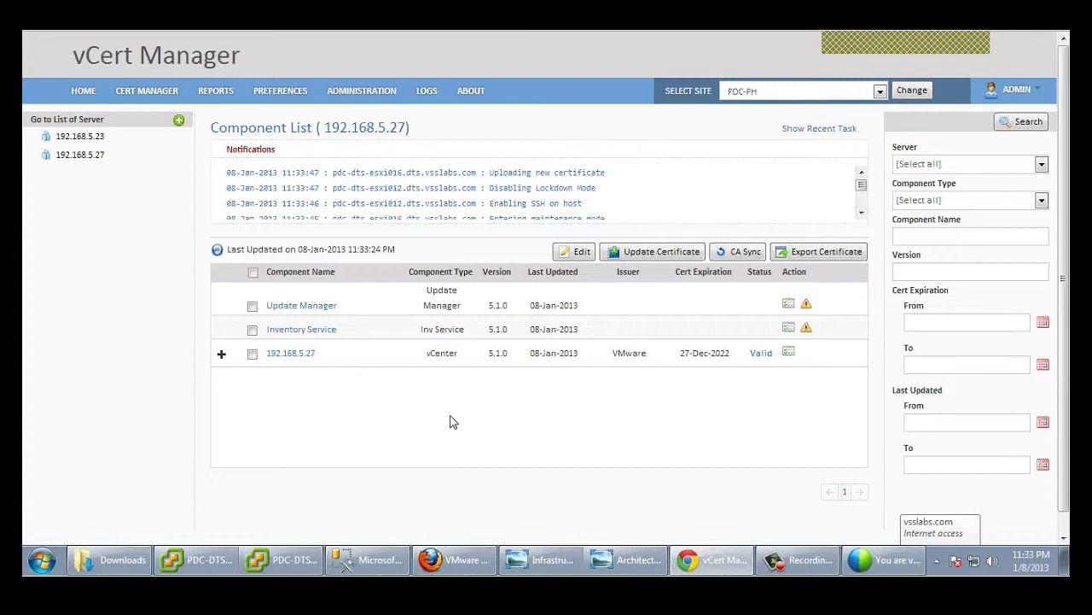
mouse_move(203, 570)
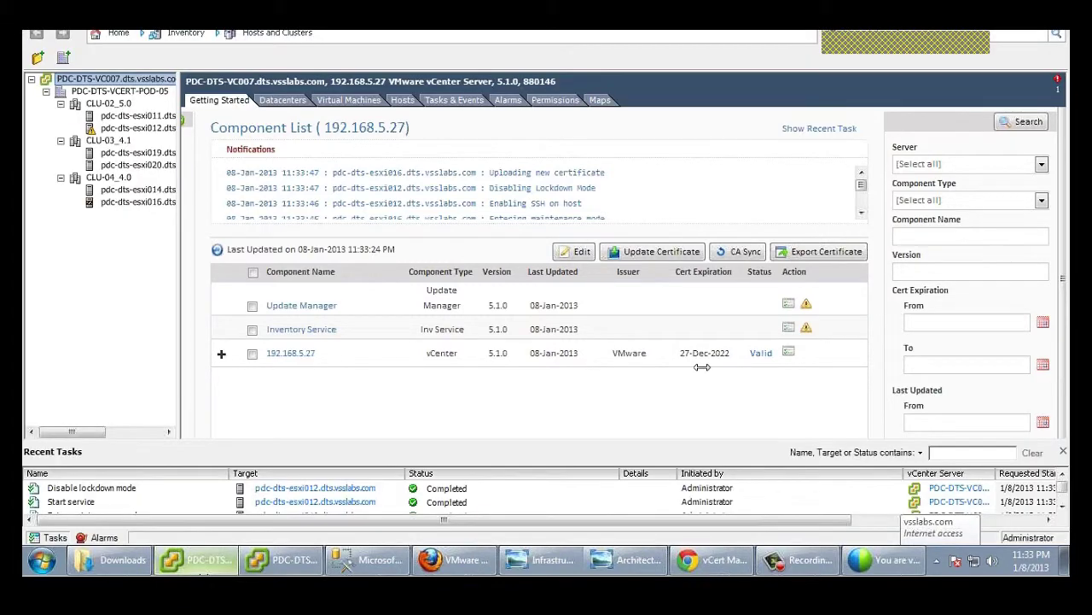
Step: Watch the hosts enter maintenance mode in the resized PDC-DTS-VC007 vSphere Client, then return to vCert Manager
click(235, 500)
click(659, 250)
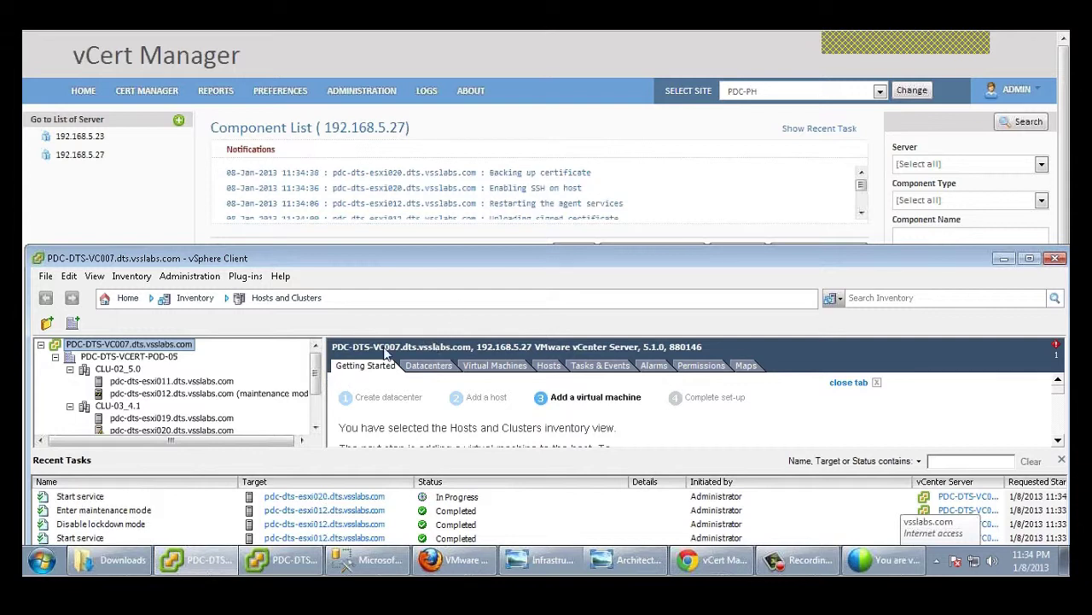
drag(316, 384, 319, 394)
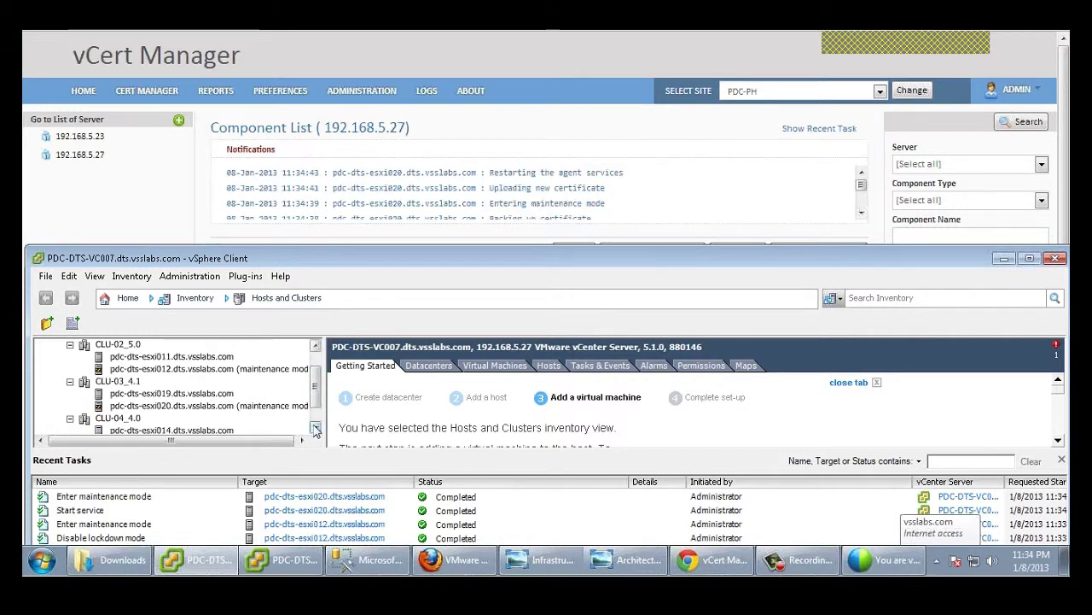
click(316, 429)
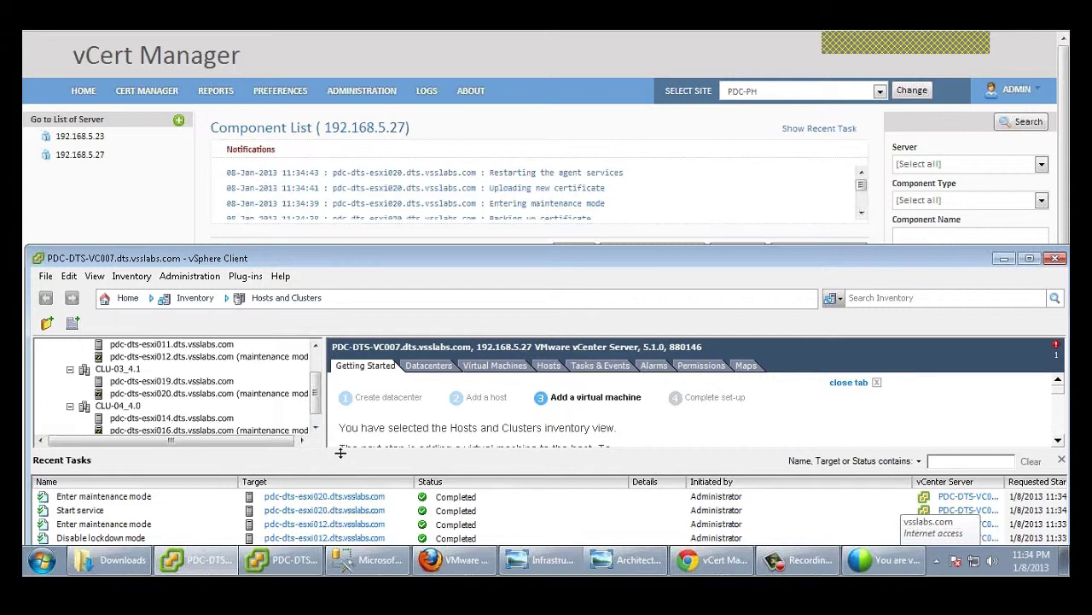
drag(346, 450, 341, 469)
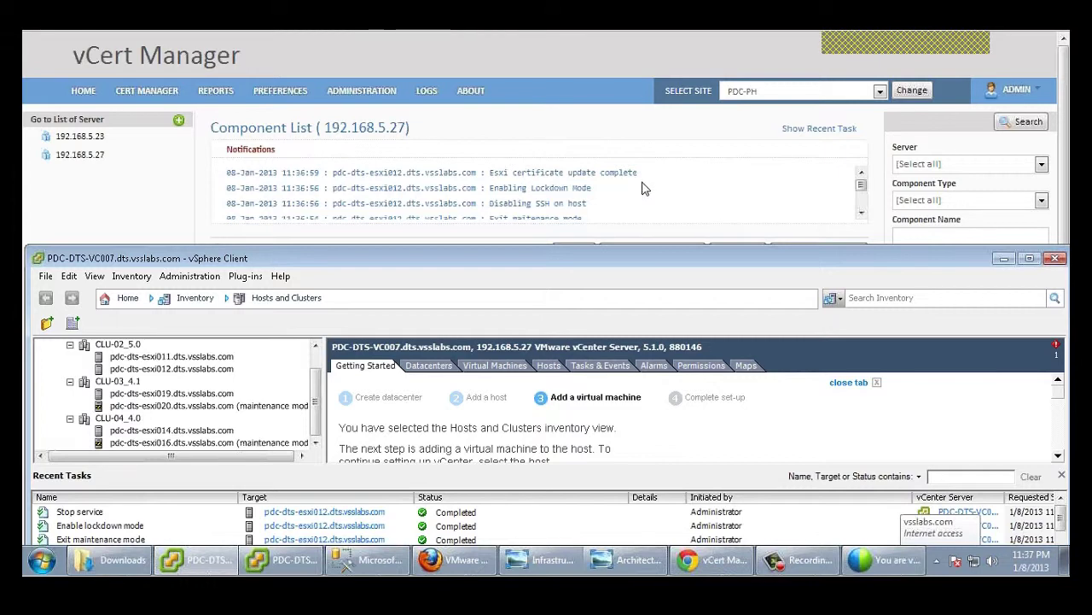
drag(649, 175, 282, 173)
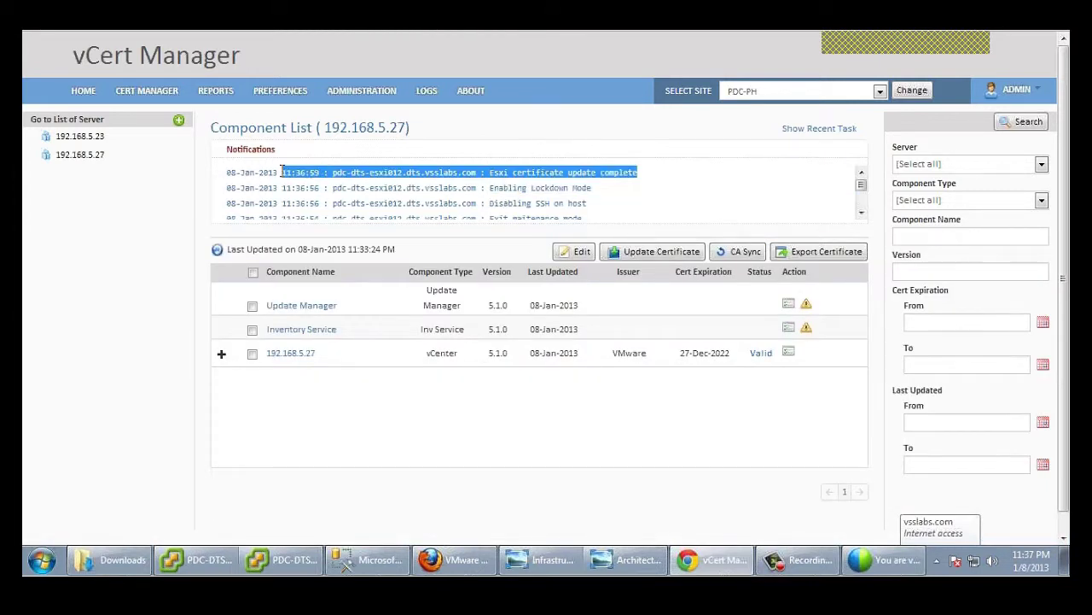
Step: Check the vSphere Client again, then refresh the 192.168.5.27 component list in vCert Manager
click(652, 176)
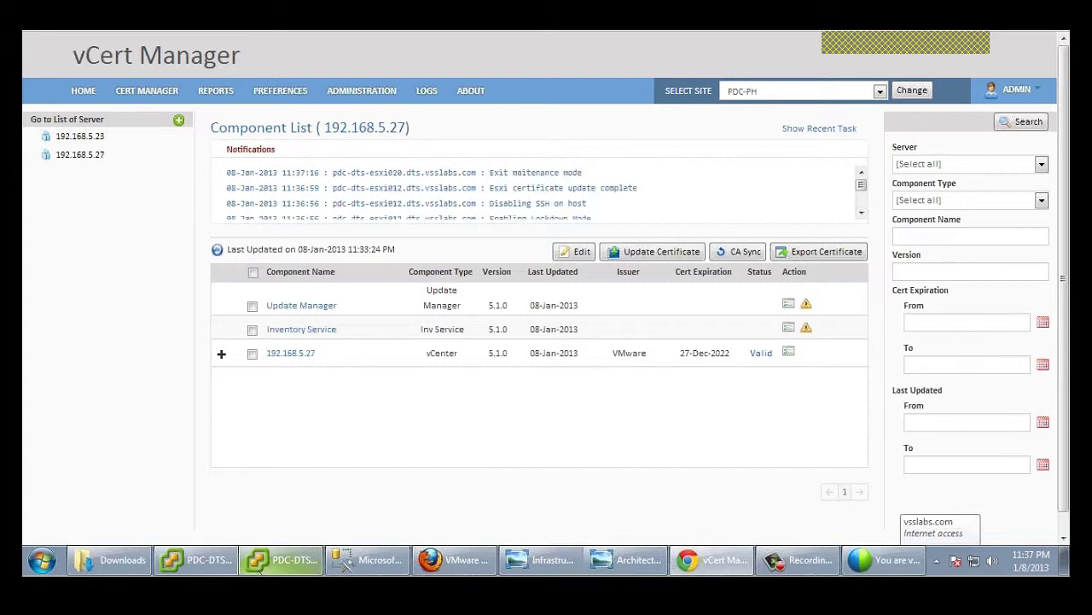
mouse_move(182, 556)
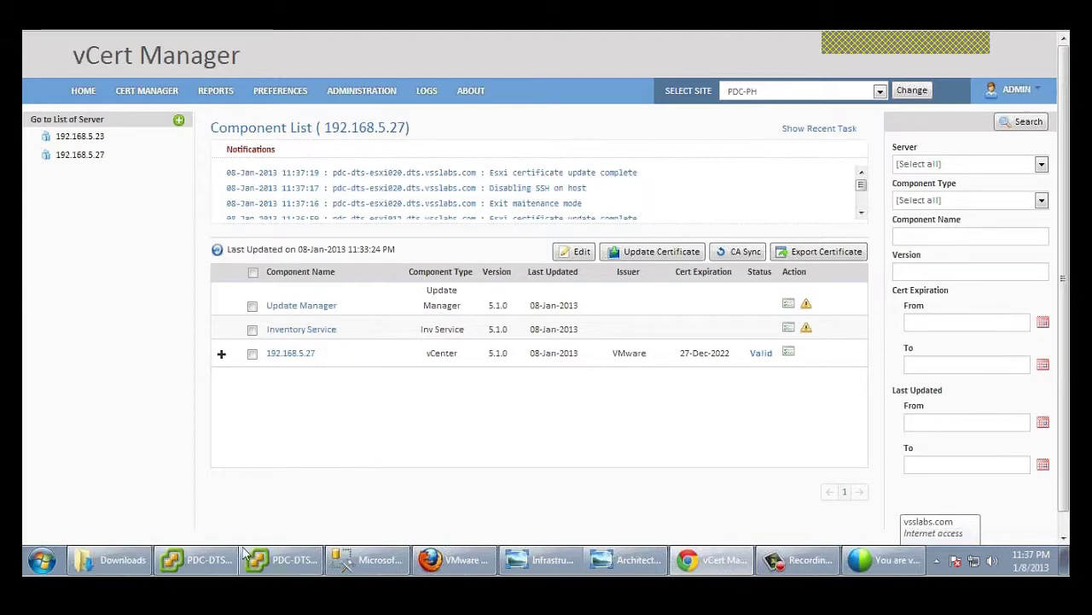
click(217, 499)
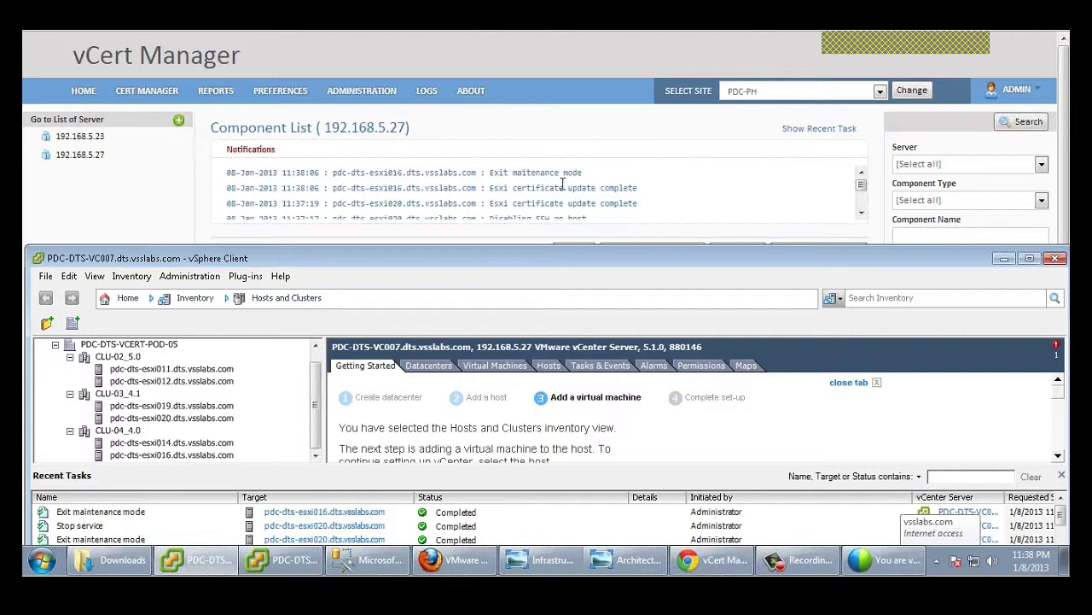
click(171, 215)
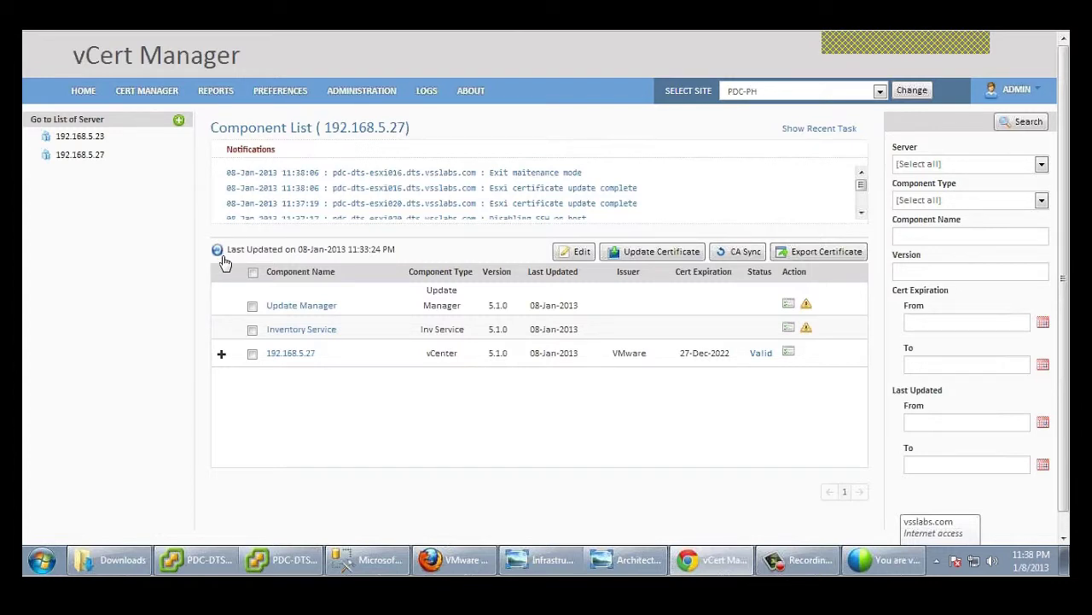
click(217, 250)
Step: Expand vCenter 192.168.5.27 and its clusters CLU-02_5.0, CLU-04_4.0 and CLU-03_4.1 to reveal their hosts
click(221, 353)
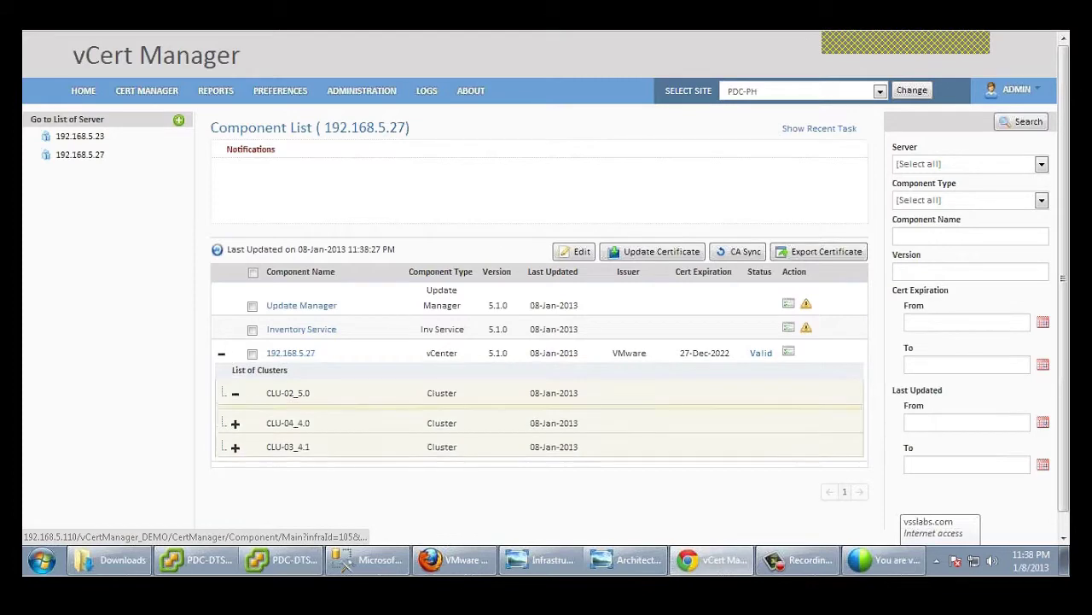
click(234, 394)
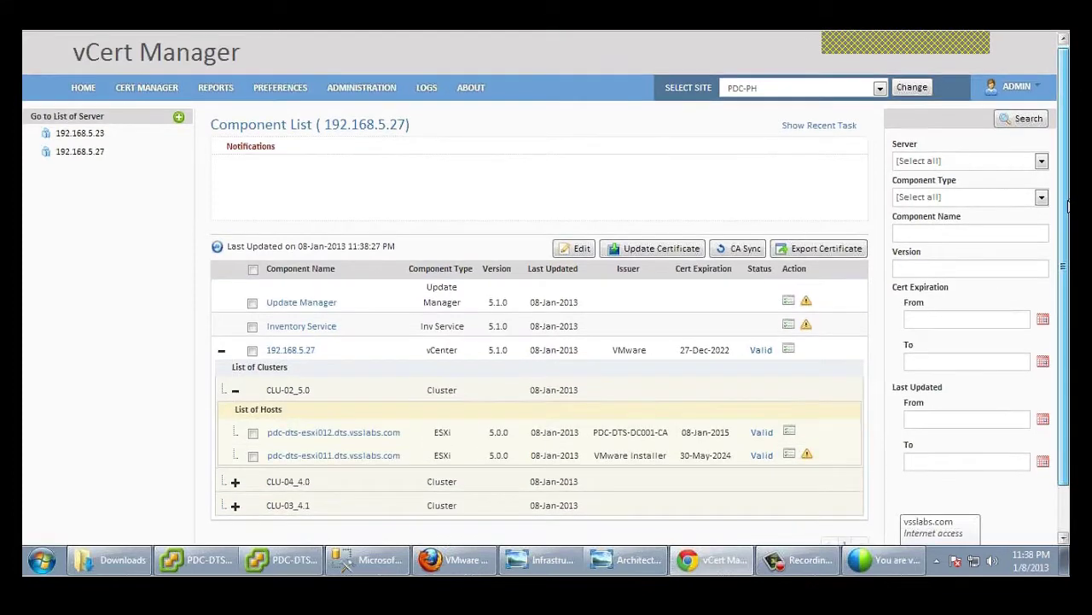
scroll(244, 431, down, 1)
click(238, 431)
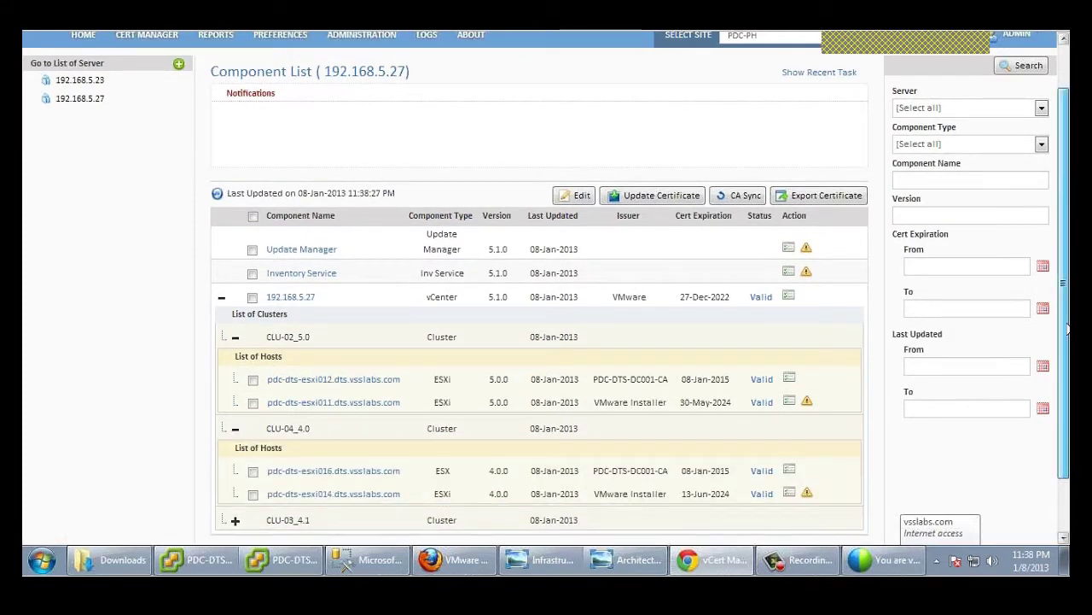
scroll(353, 475, down, 1)
click(236, 453)
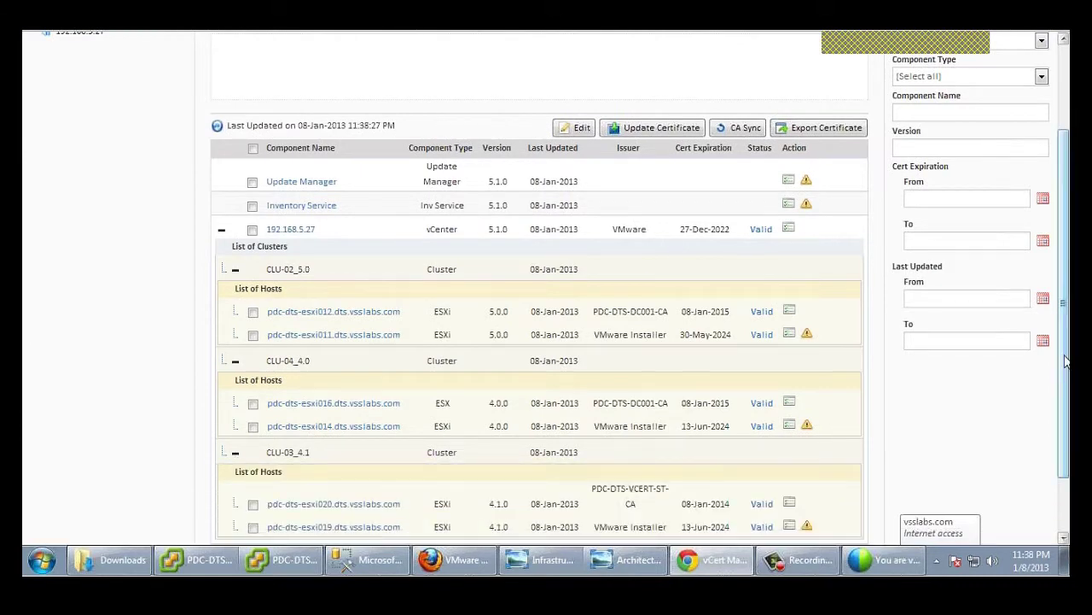
scroll(759, 347, down, 1)
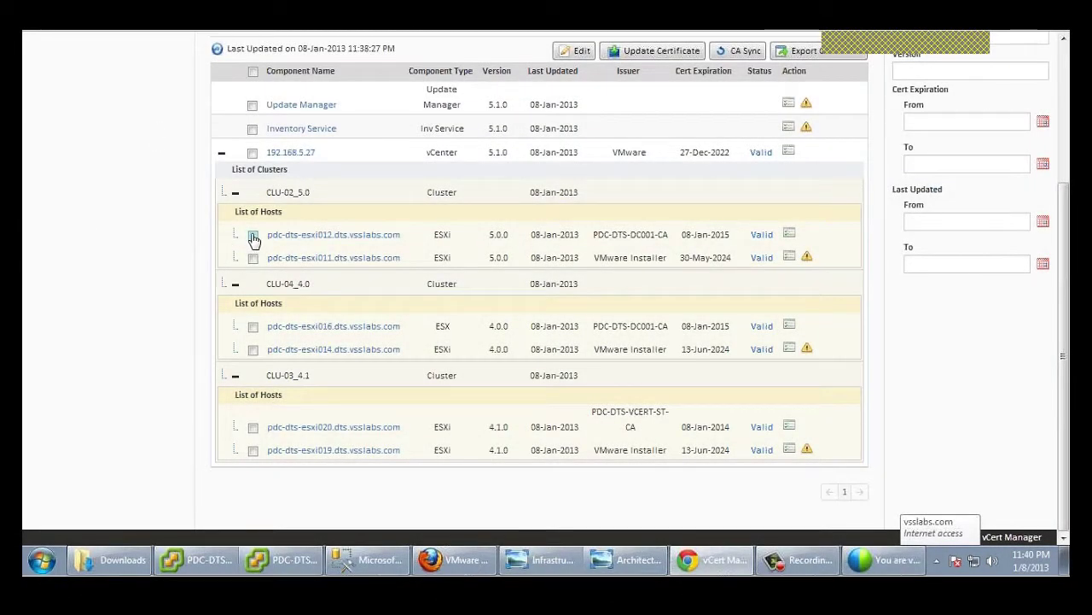
Step: Select hosts pdc-dts-esxi012 and pdc-dts-esxi016 and revoke their certificates
click(253, 236)
click(252, 327)
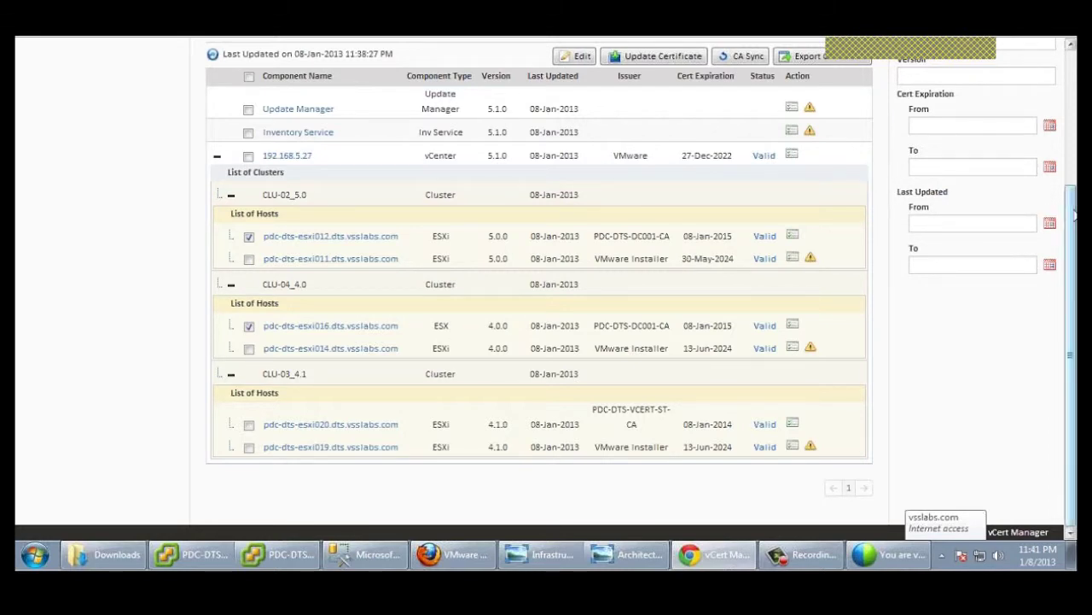
drag(1072, 218, 1075, 145)
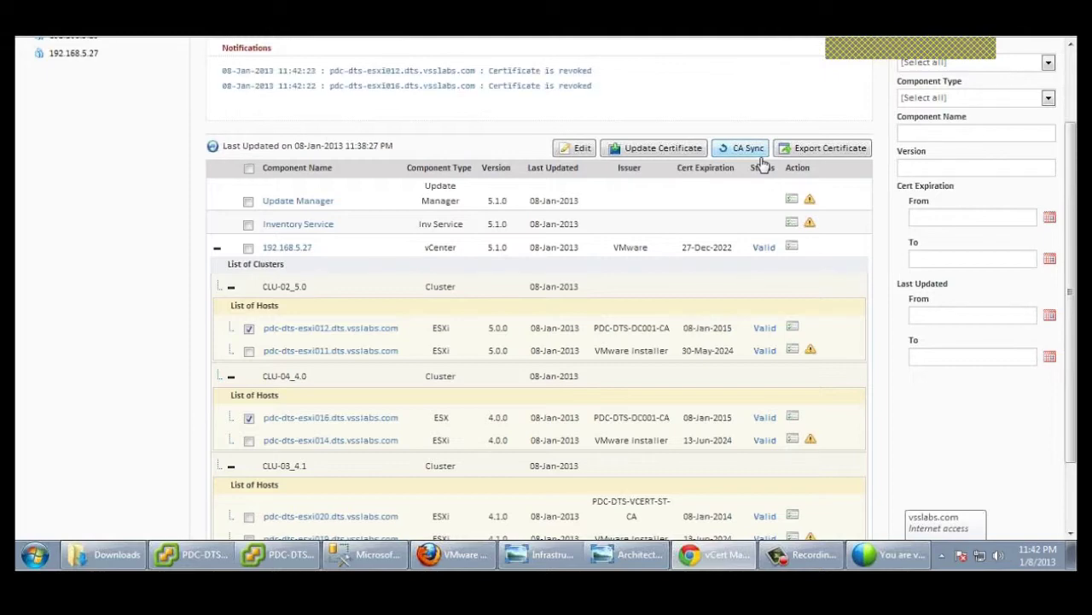
Step: Refresh and expand 192.168.5.27's CLU-02_5.0 and CLU-04_4.0 to confirm both hosts show Revoked, then switch to vSphere Client
click(211, 149)
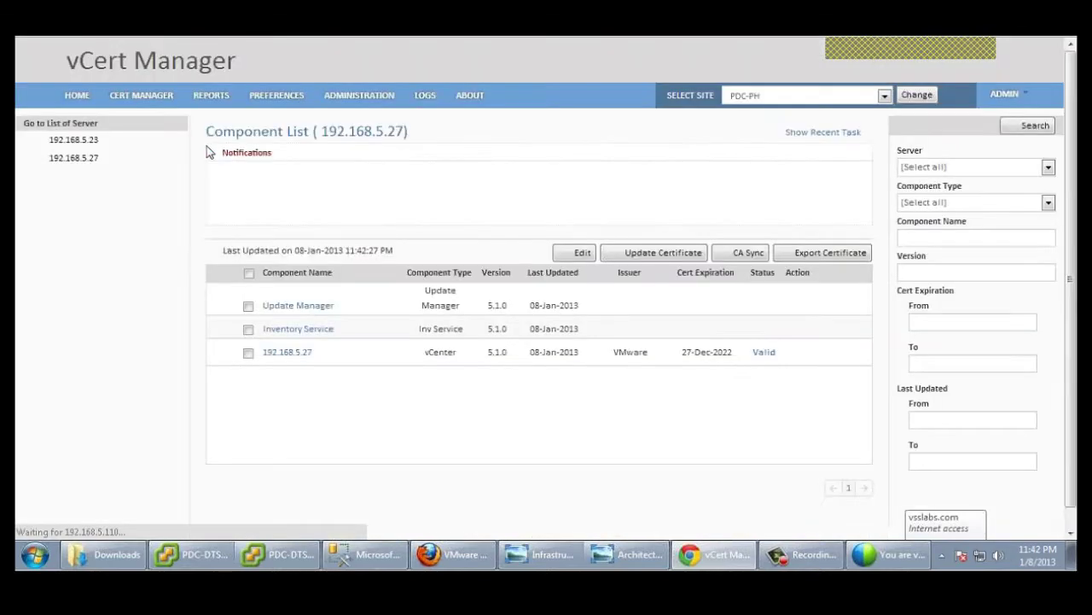
click(217, 333)
click(231, 371)
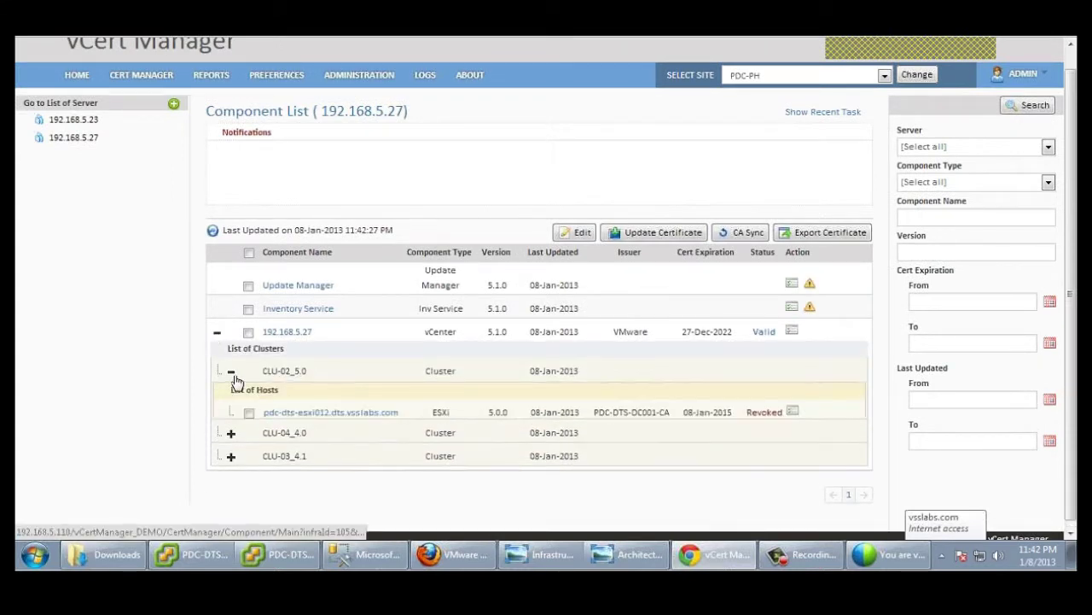
click(231, 460)
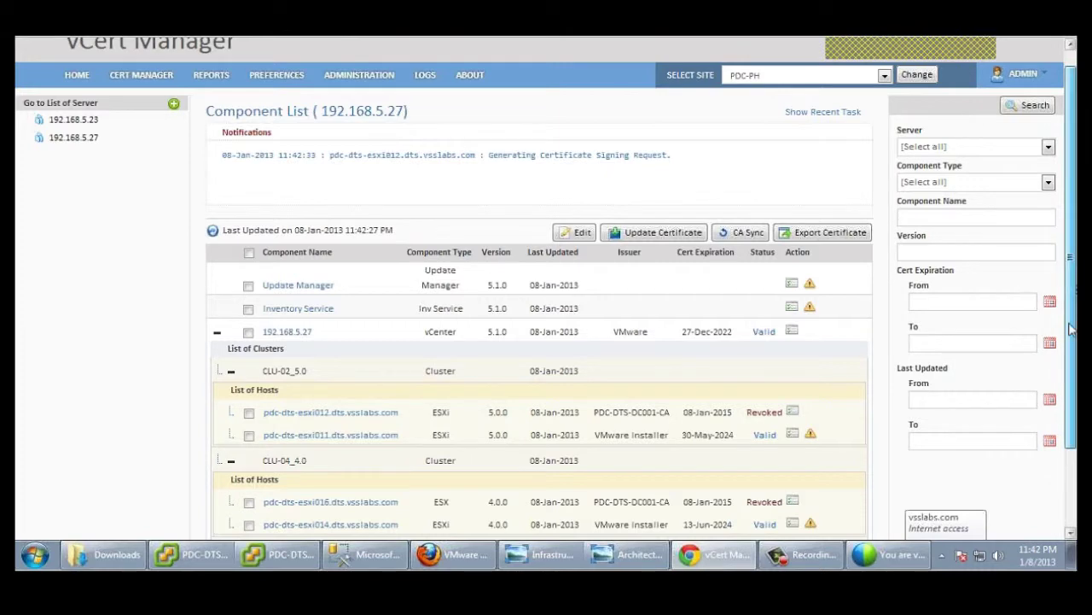
scroll(1071, 329, down, 3)
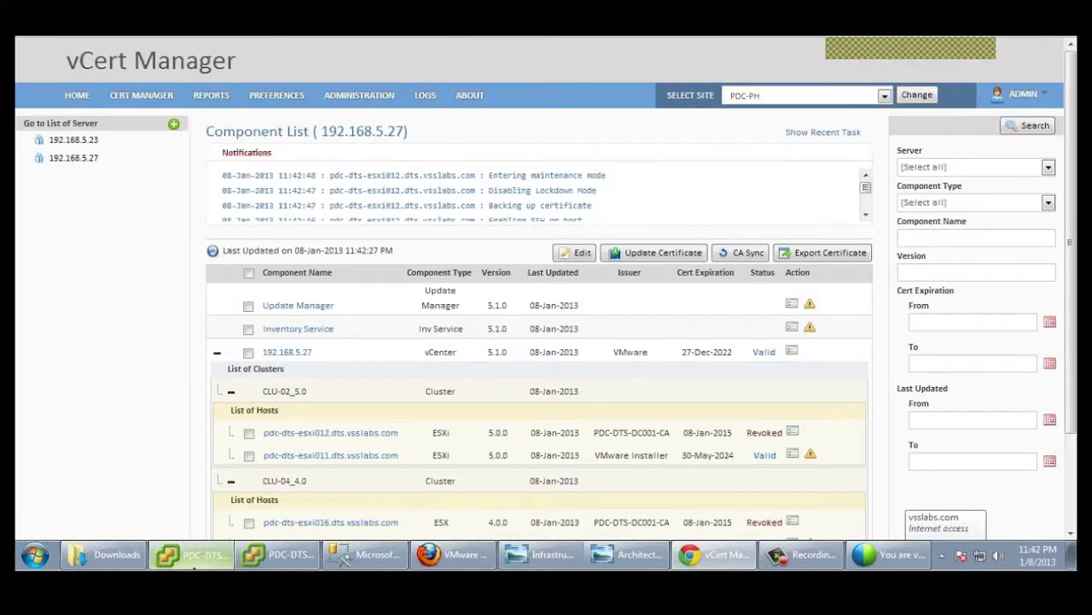
click(192, 554)
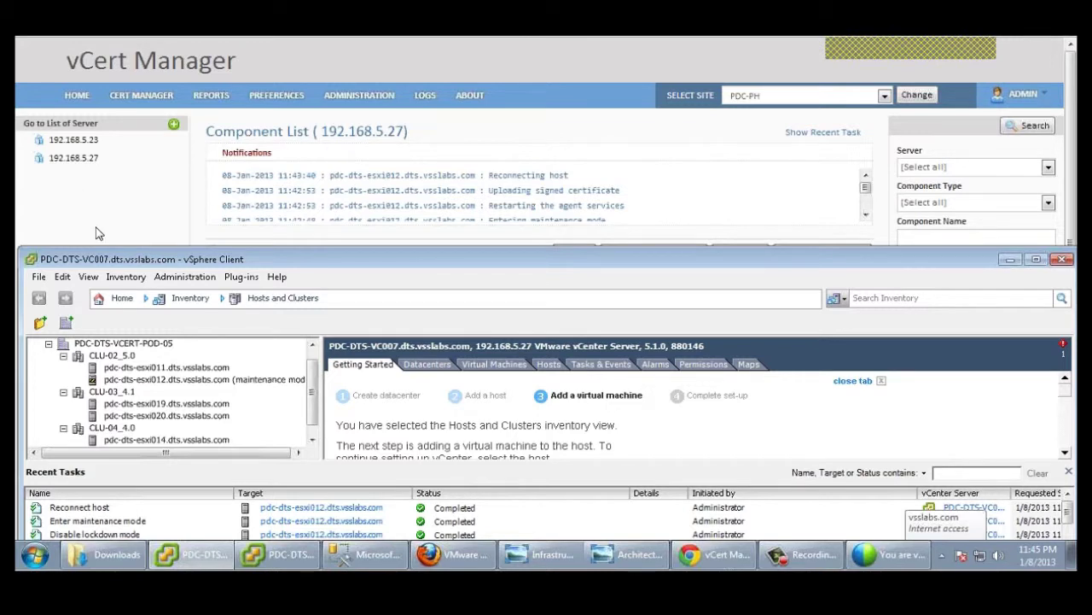
Step: Back in vCert Manager, open 192.168.5.23's host list and select pdc-dts-esxi006 under CLU-01_5.1
click(96, 233)
click(82, 145)
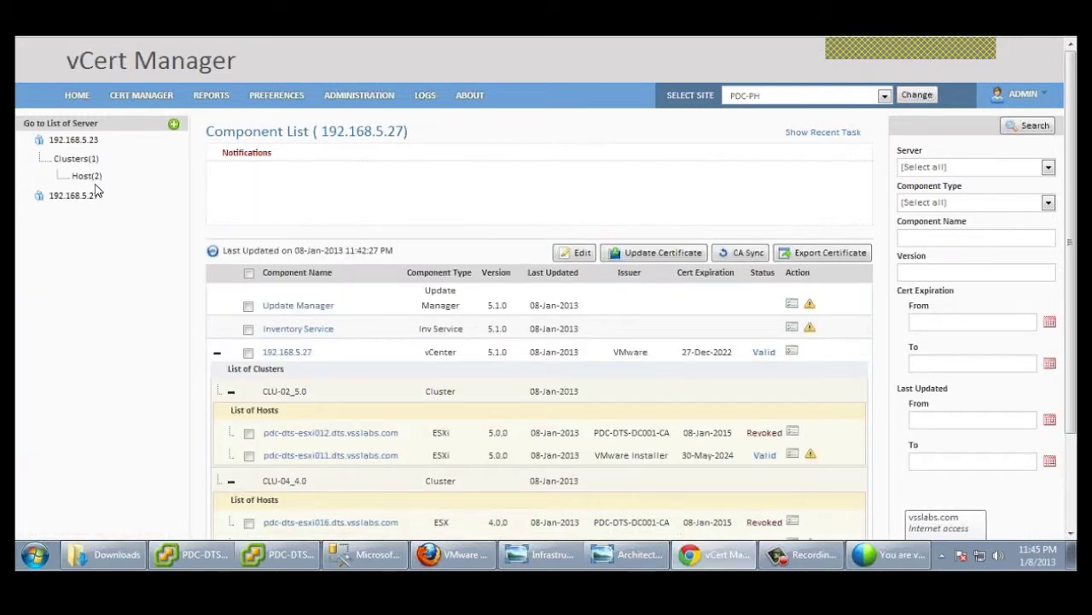
click(84, 176)
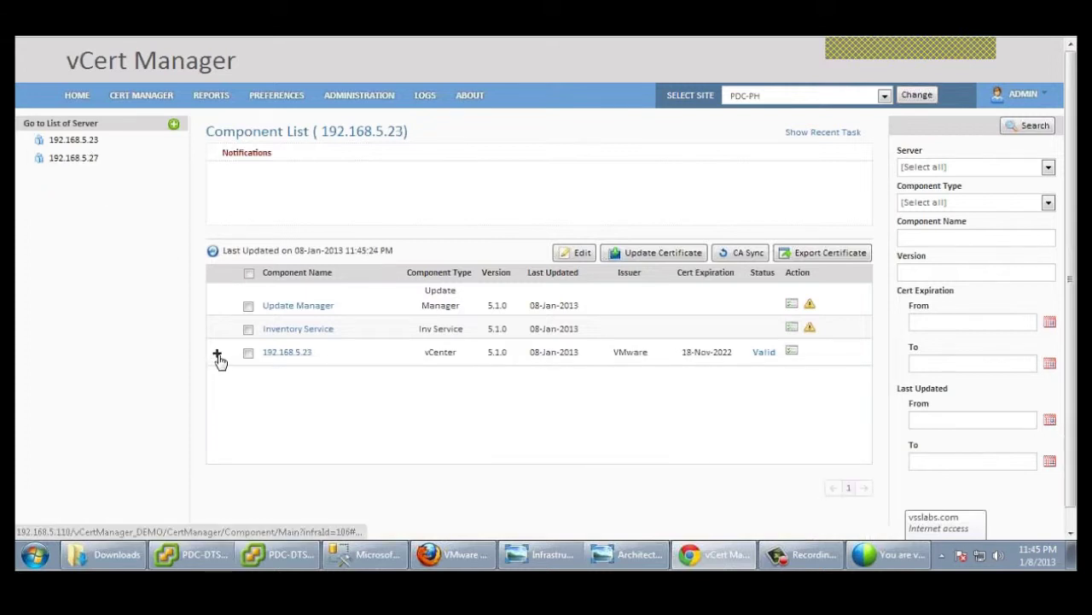
click(217, 354)
click(230, 391)
click(248, 433)
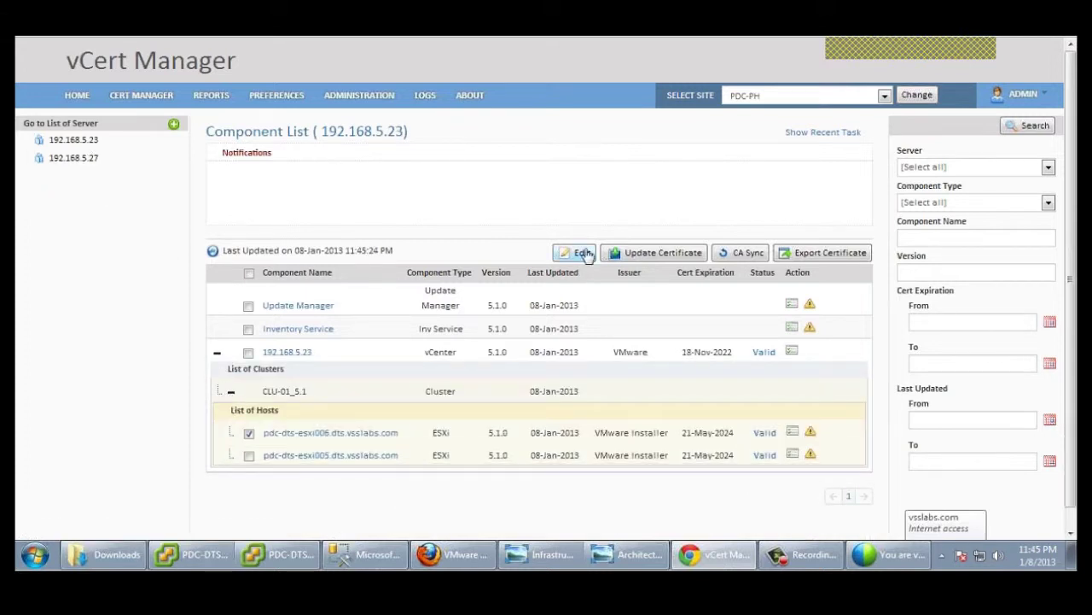
Step: Set esxi006's username to root, enter its password, choose Enterprise CA, and save
click(576, 253)
click(640, 298)
text(root)
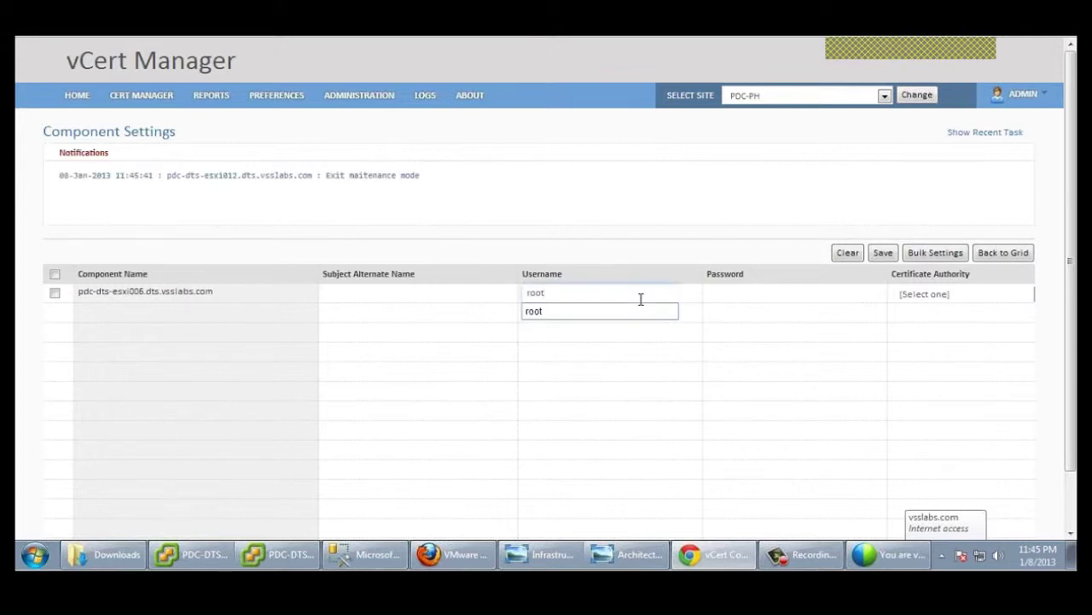
key(Down)
key(Return)
click(725, 291)
text(VMware1!)
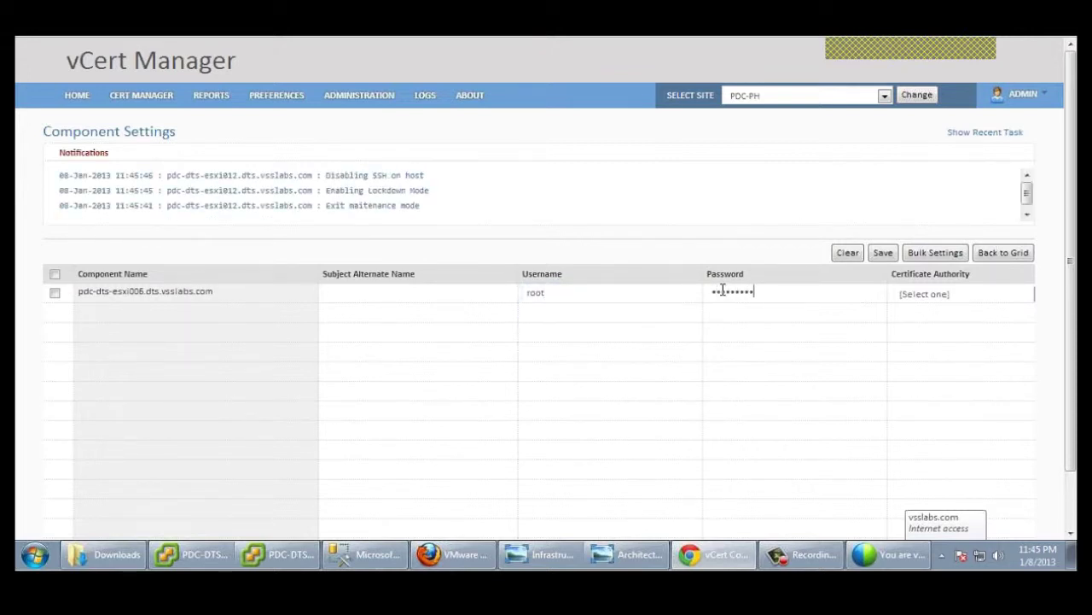
click(995, 304)
click(956, 322)
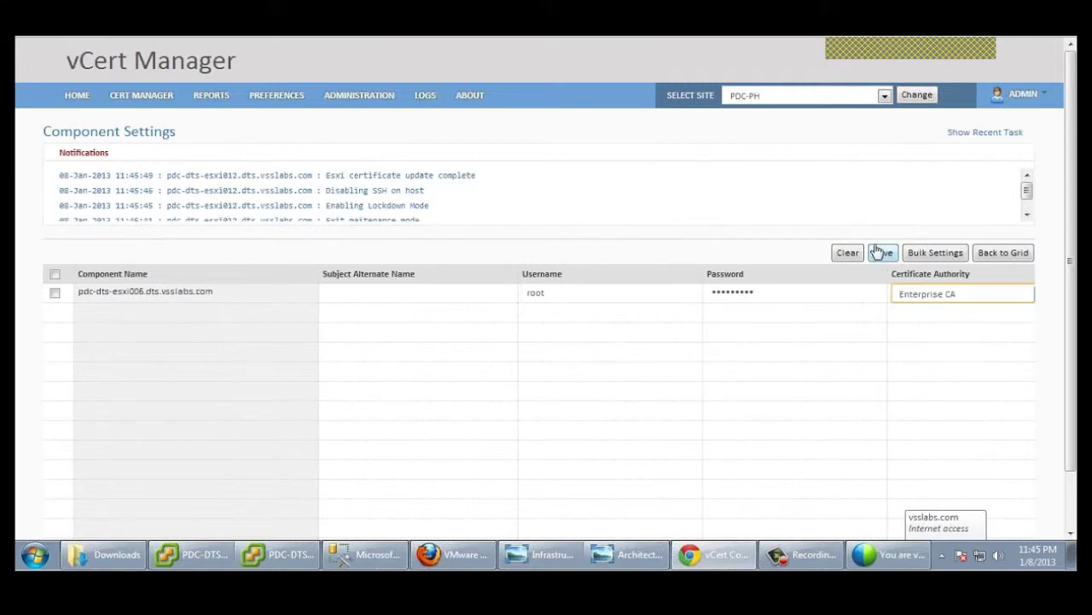
click(881, 254)
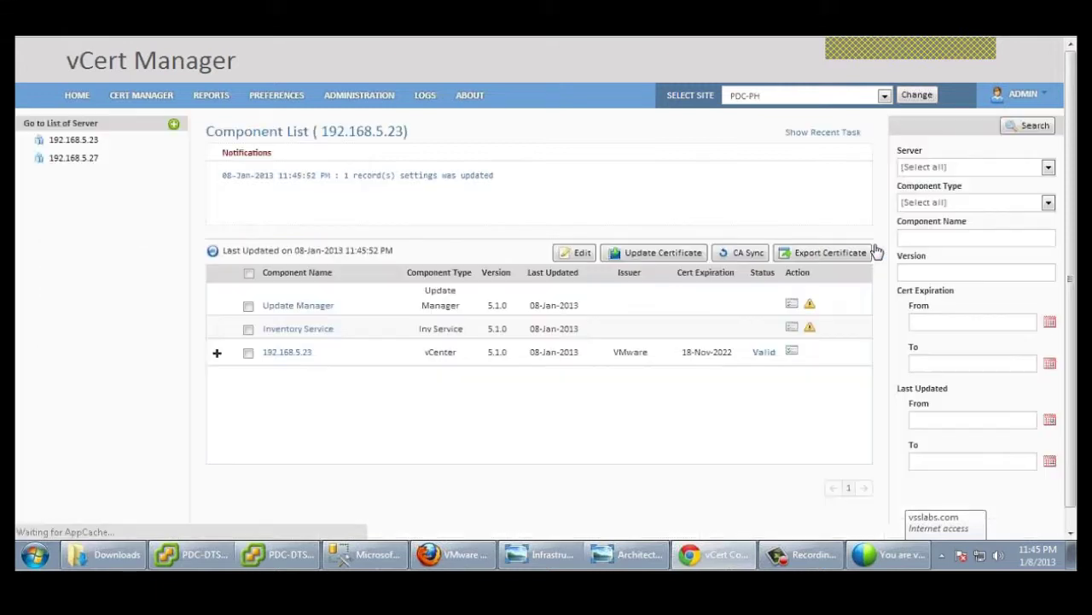
Step: View esxi012's details under 192.168.5.27 > CLU-02_5.0 to confirm it is Valid, then open 192.168.5.23's host list
click(86, 160)
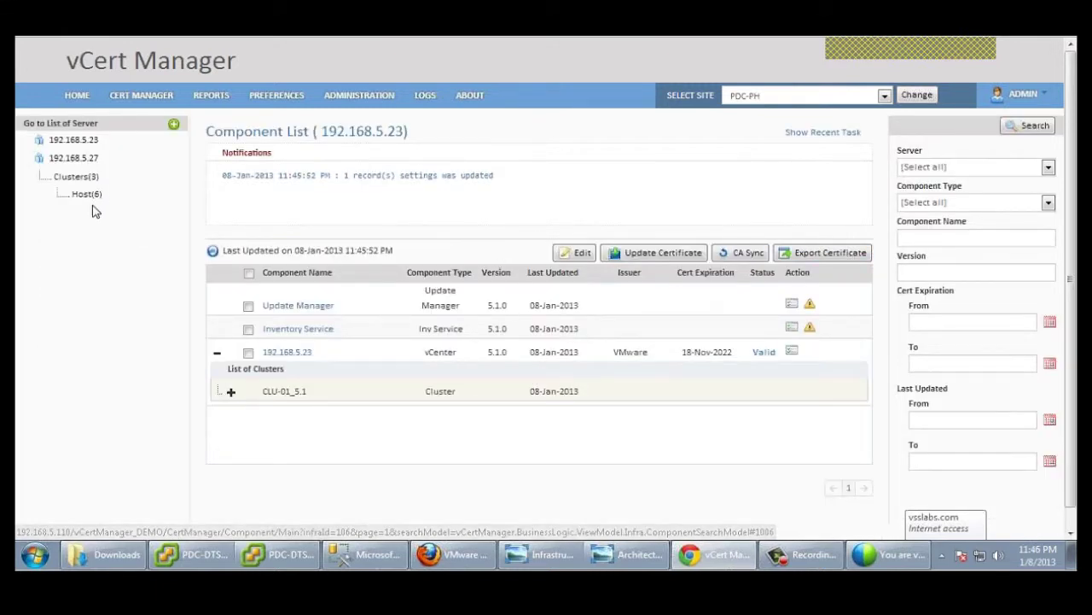
click(94, 204)
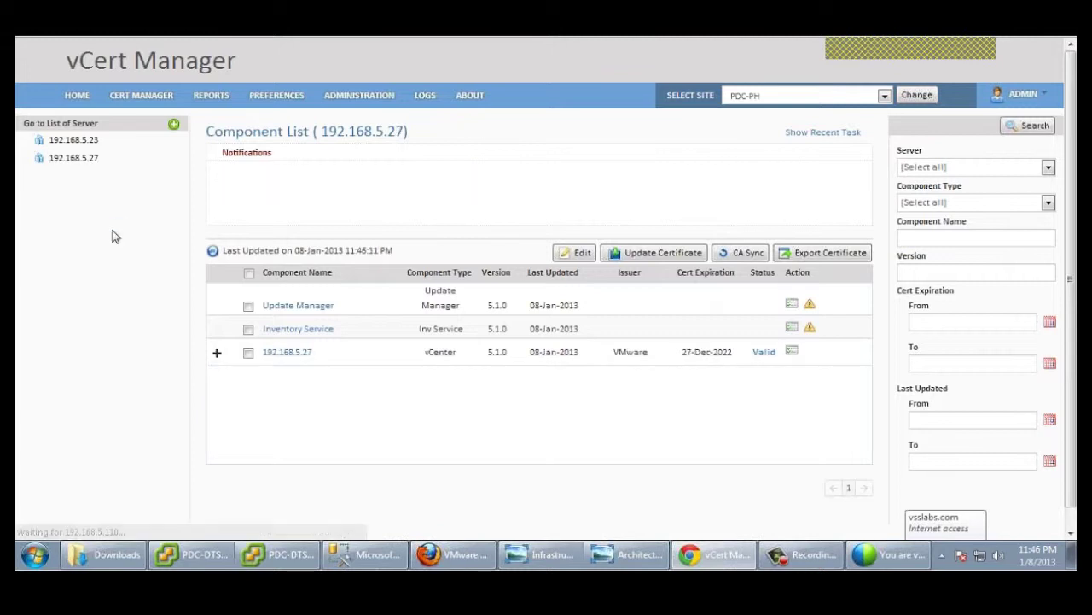
click(217, 351)
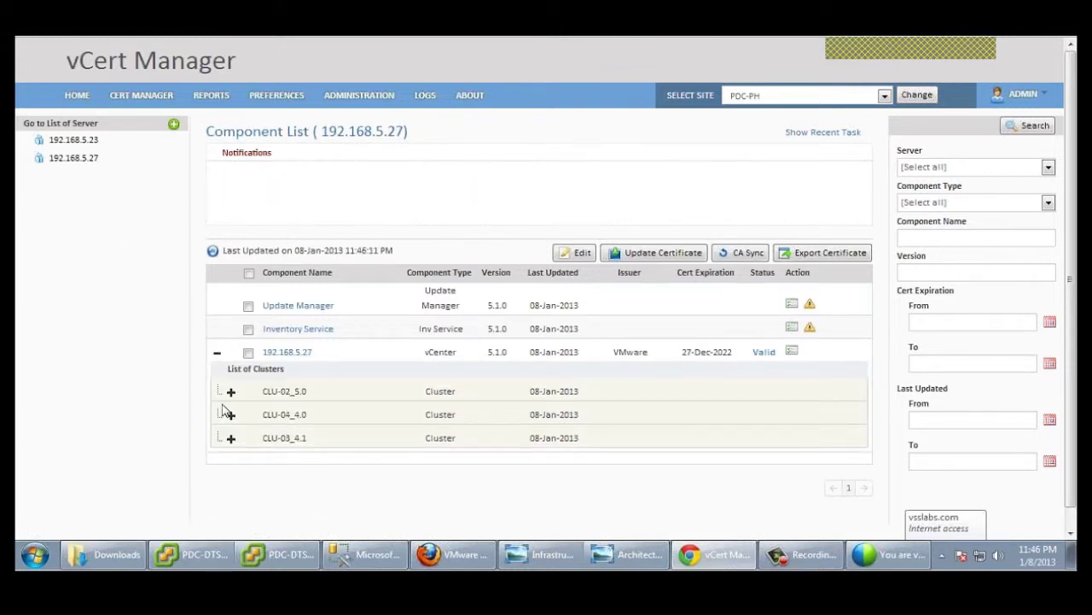
click(234, 394)
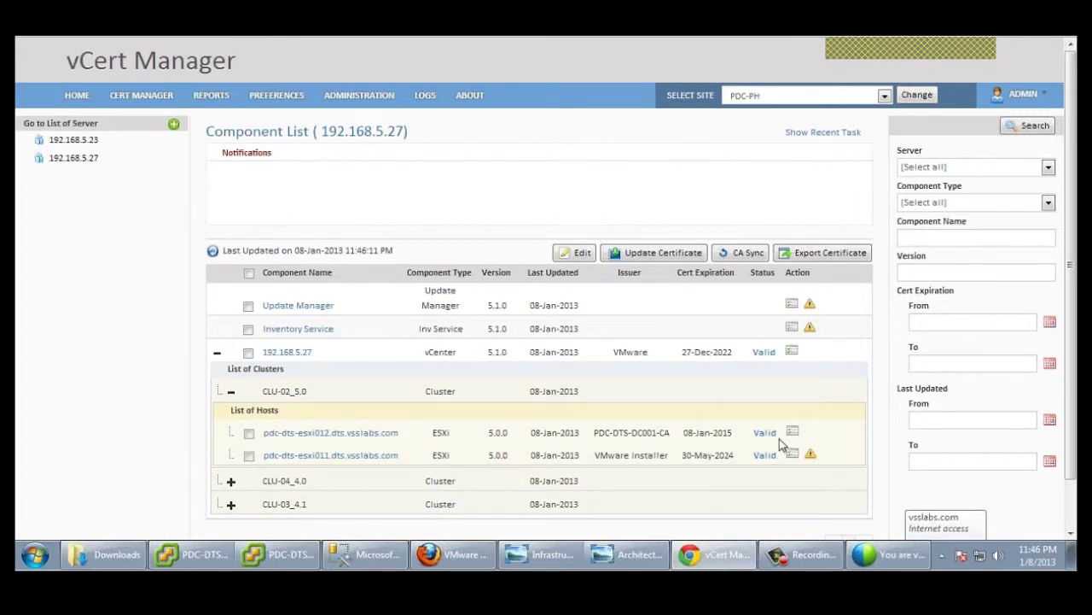
scroll(1074, 312, down, 1)
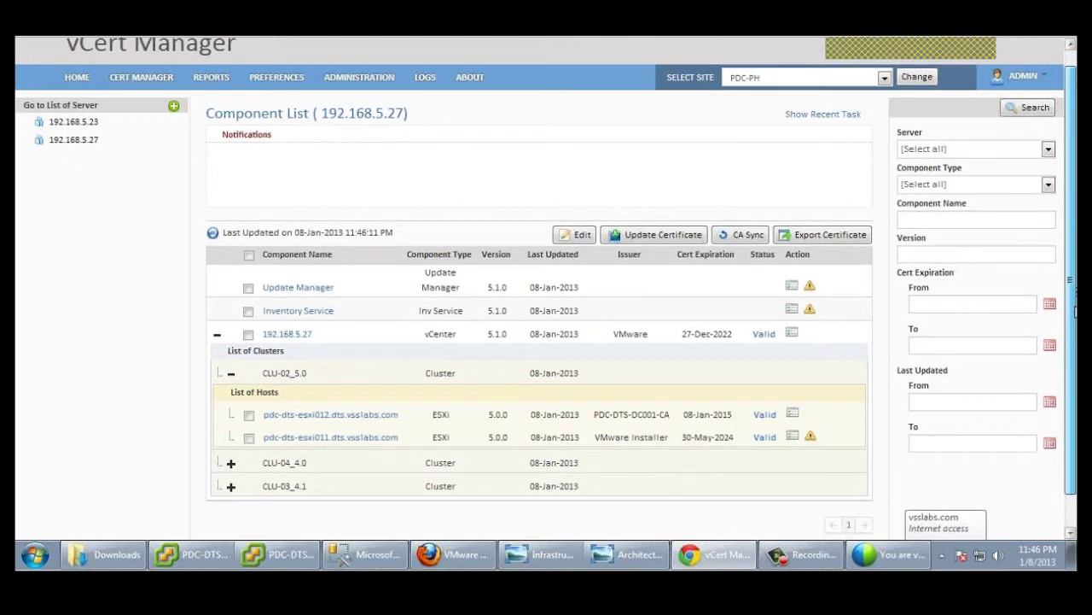
scroll(421, 392, down, 1)
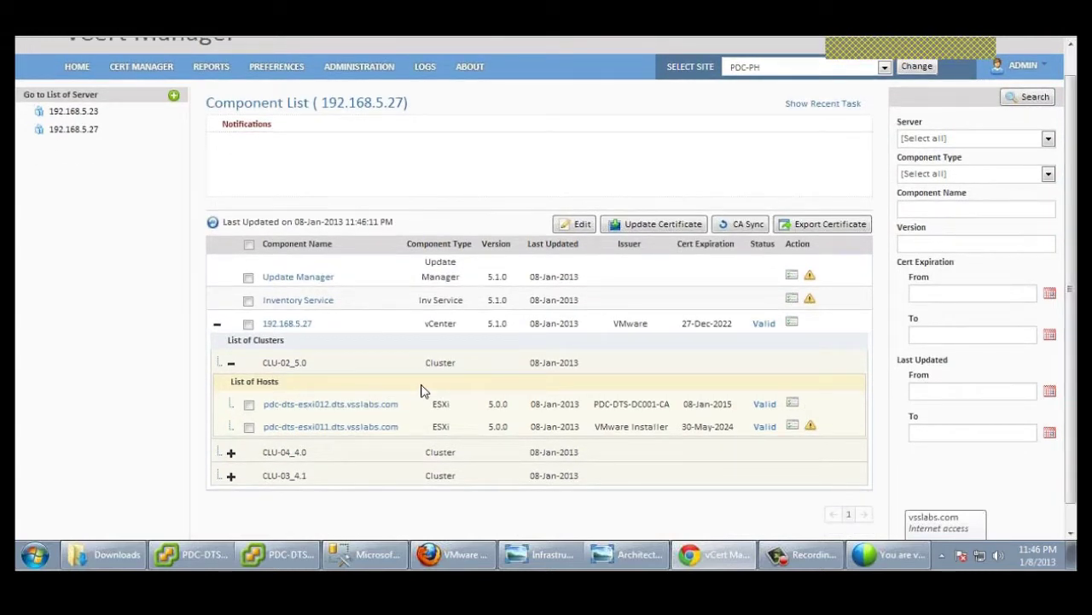
click(345, 410)
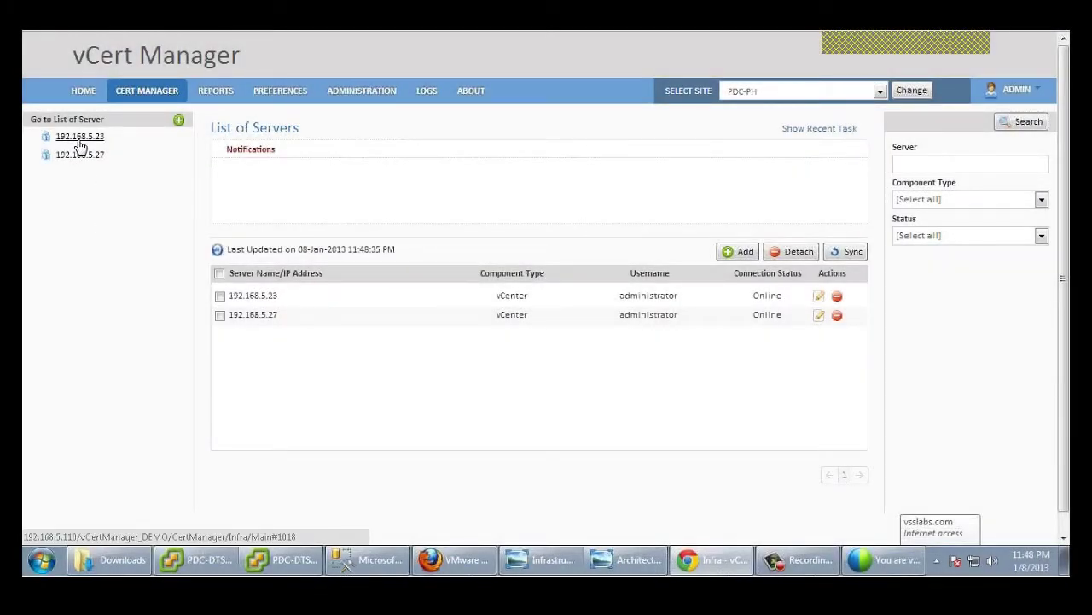
click(77, 139)
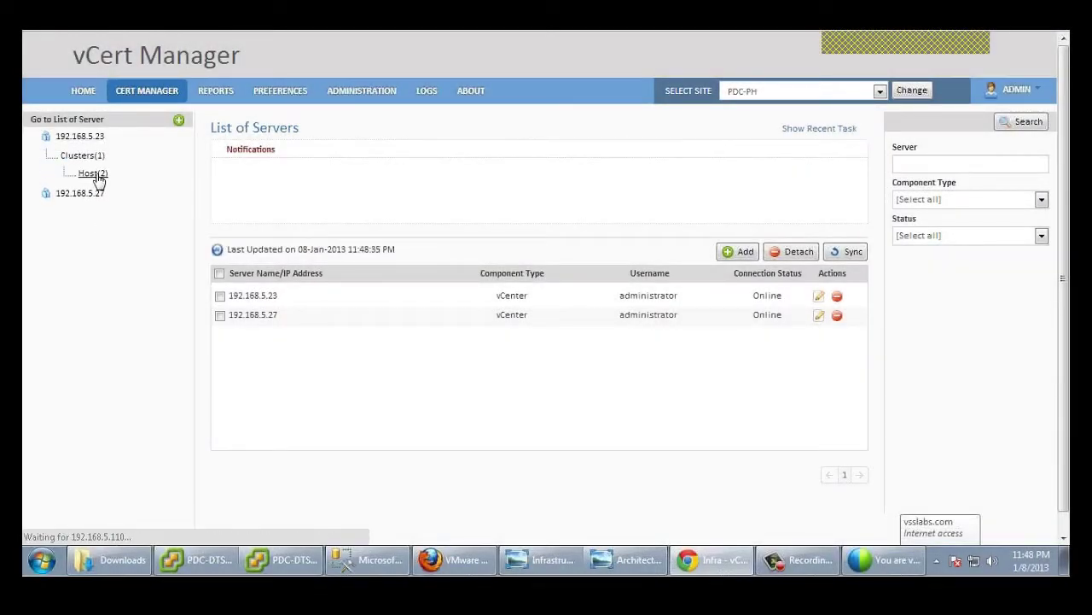
click(94, 175)
Step: Expand 192.168.5.23 and CLU-01_5.1, then run Update Certificate for pdc-dts-esxi006
click(221, 353)
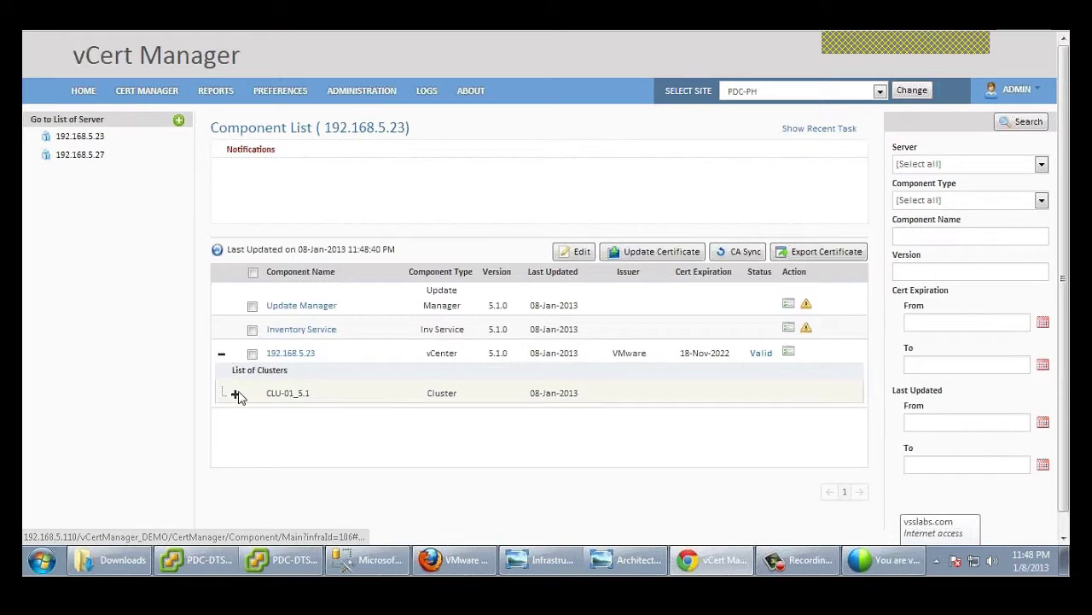
click(236, 395)
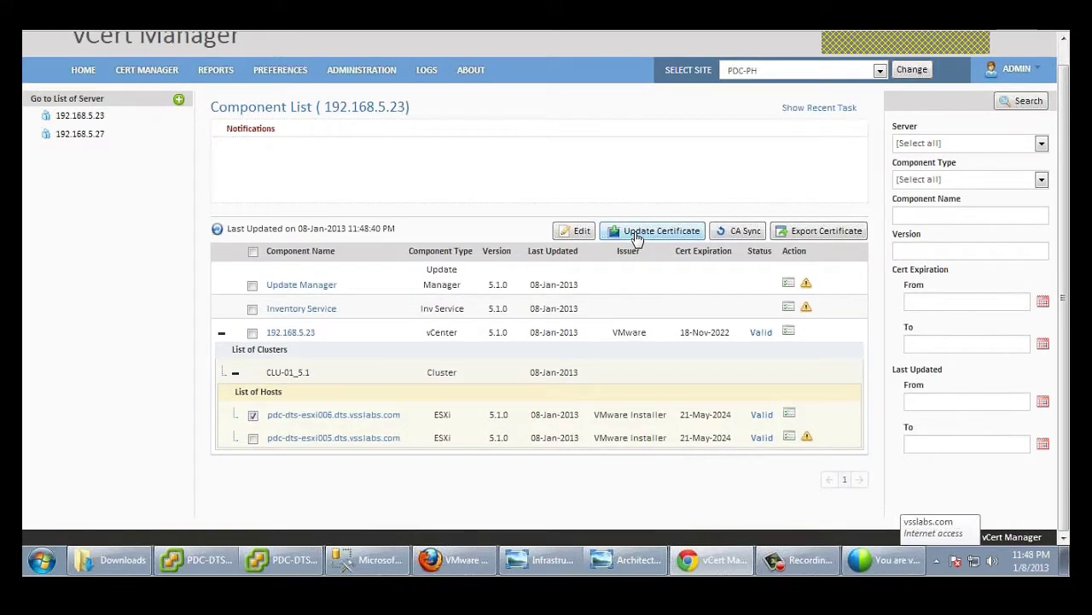
click(636, 237)
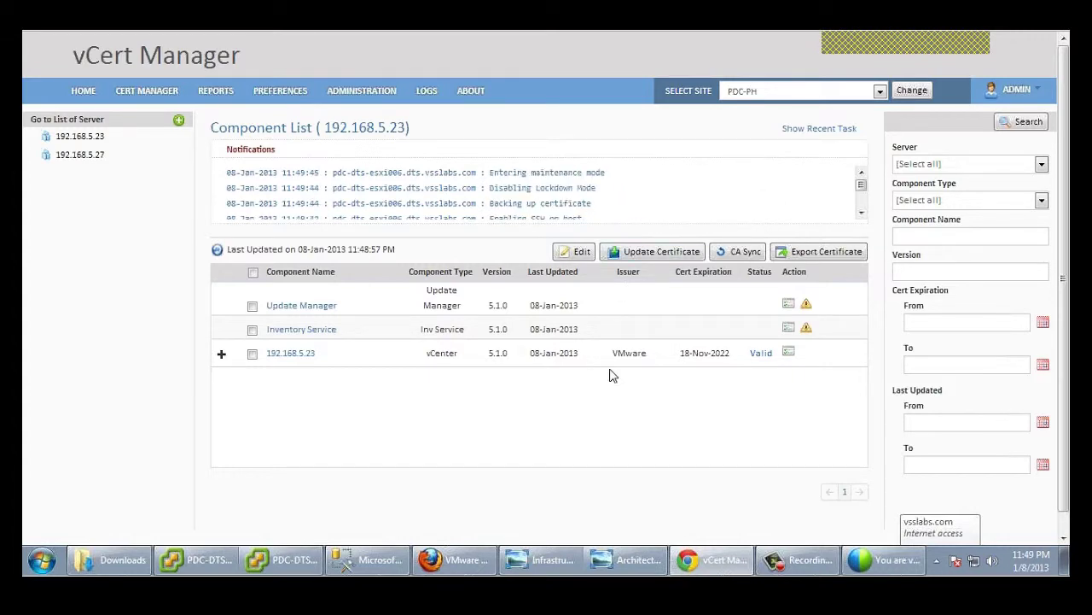
Step: In vSphere Client, put host pdc-dts-esxi011 into maintenance mode
mouse_move(217, 570)
click(235, 499)
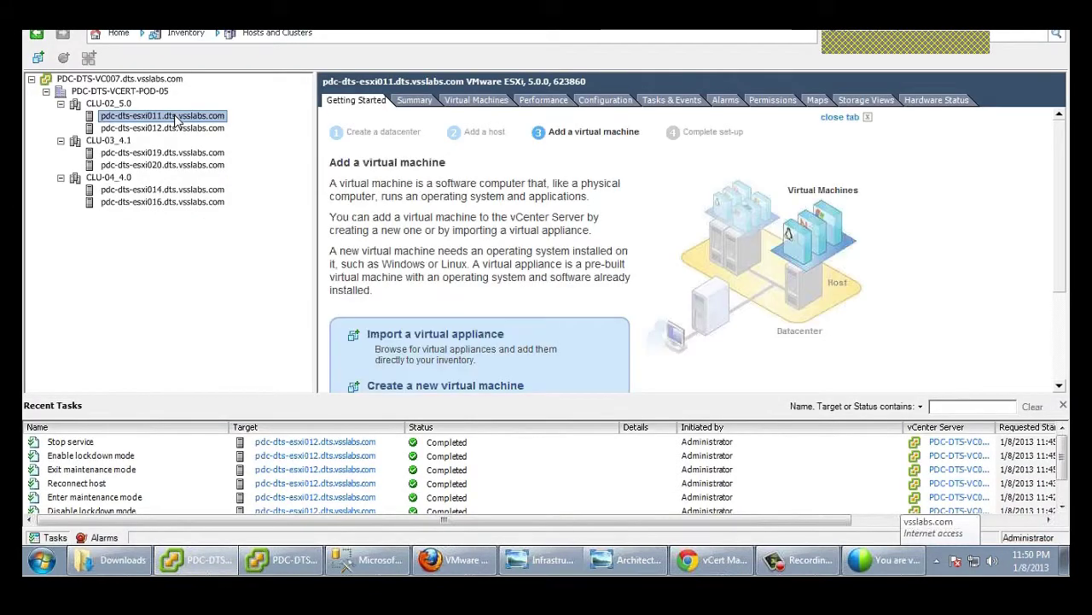
right_click(177, 119)
click(202, 200)
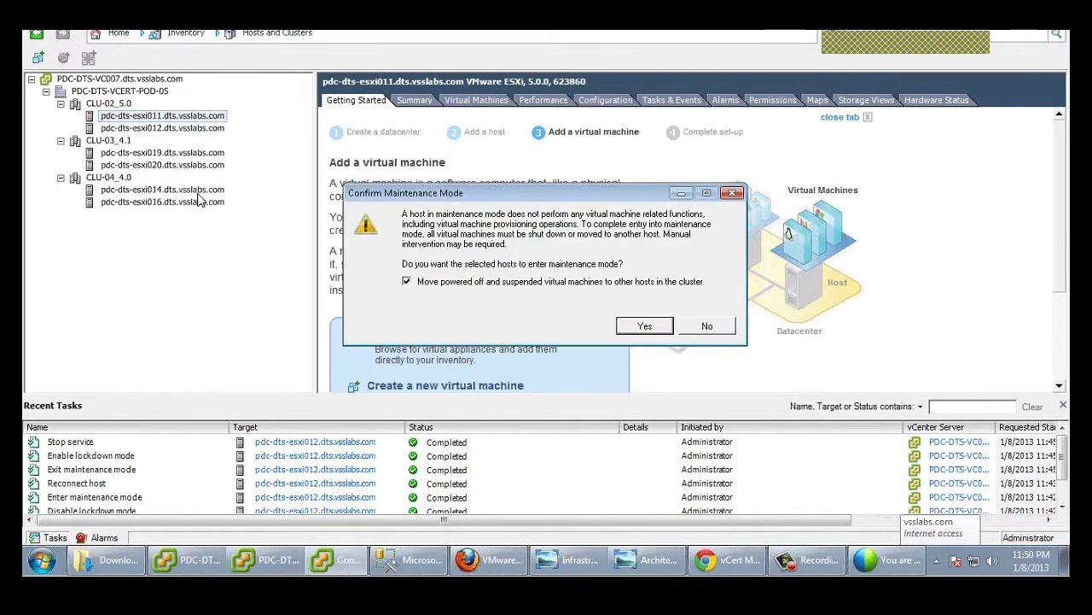
click(633, 325)
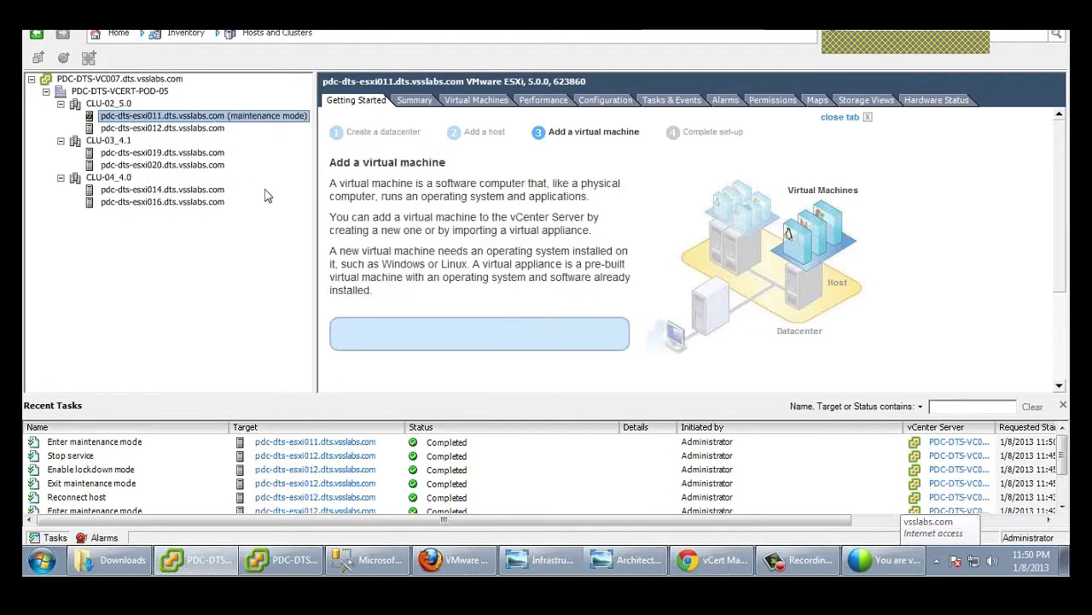
Step: Remove esxi011 from the VC007 inventory and switch to the VC003 vSphere Client window
right_click(228, 120)
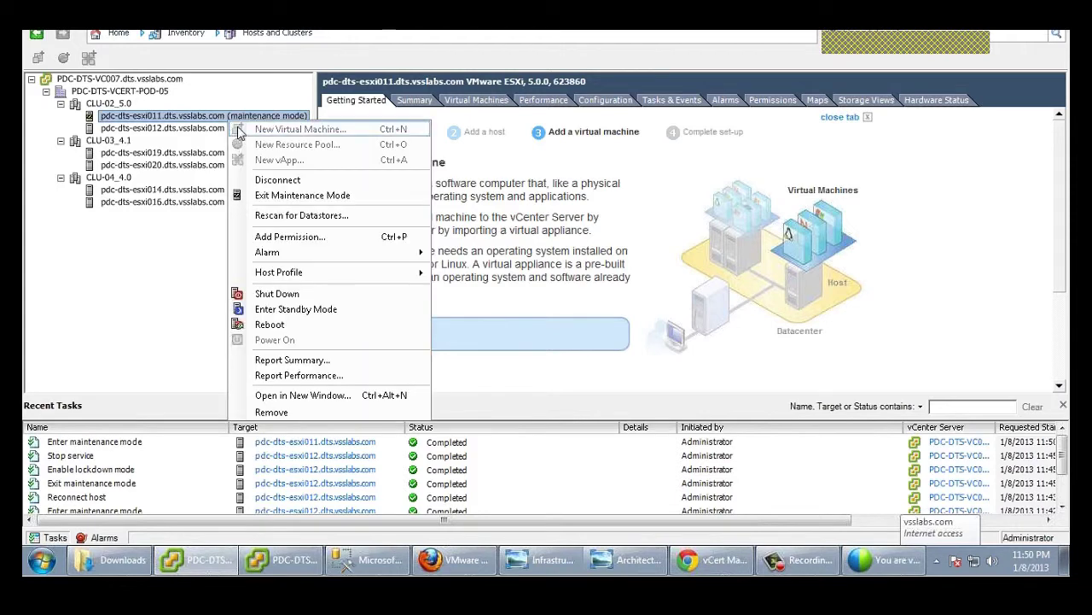
click(271, 413)
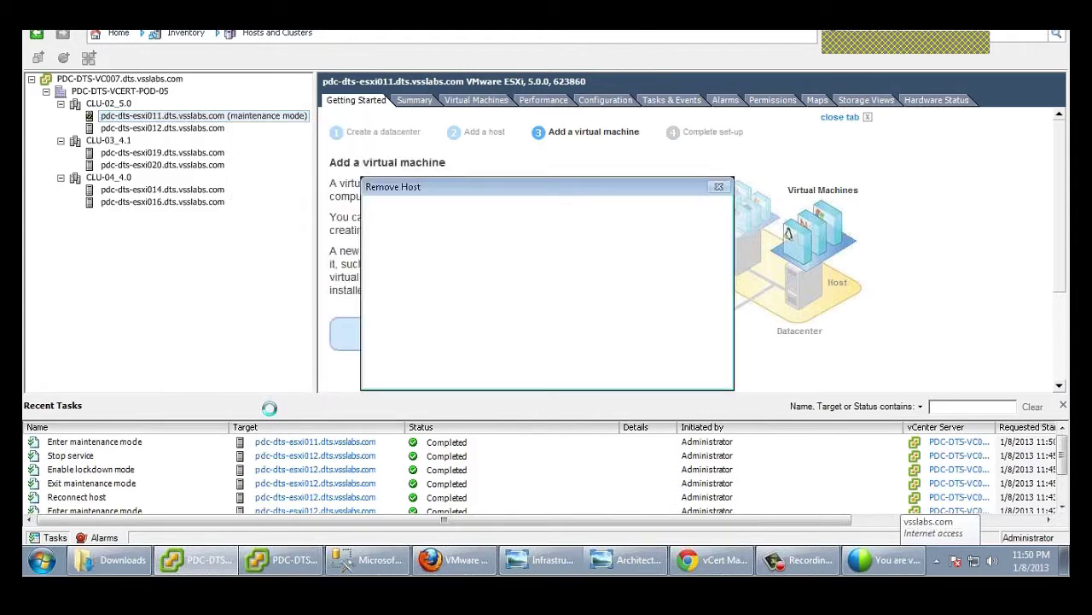
click(601, 371)
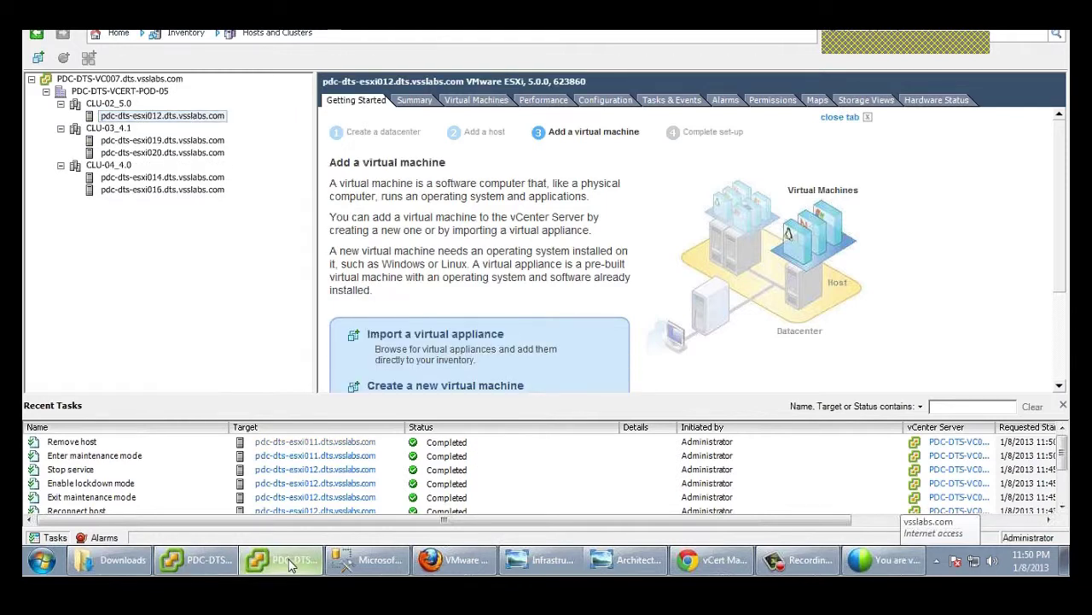
mouse_move(289, 563)
click(256, 525)
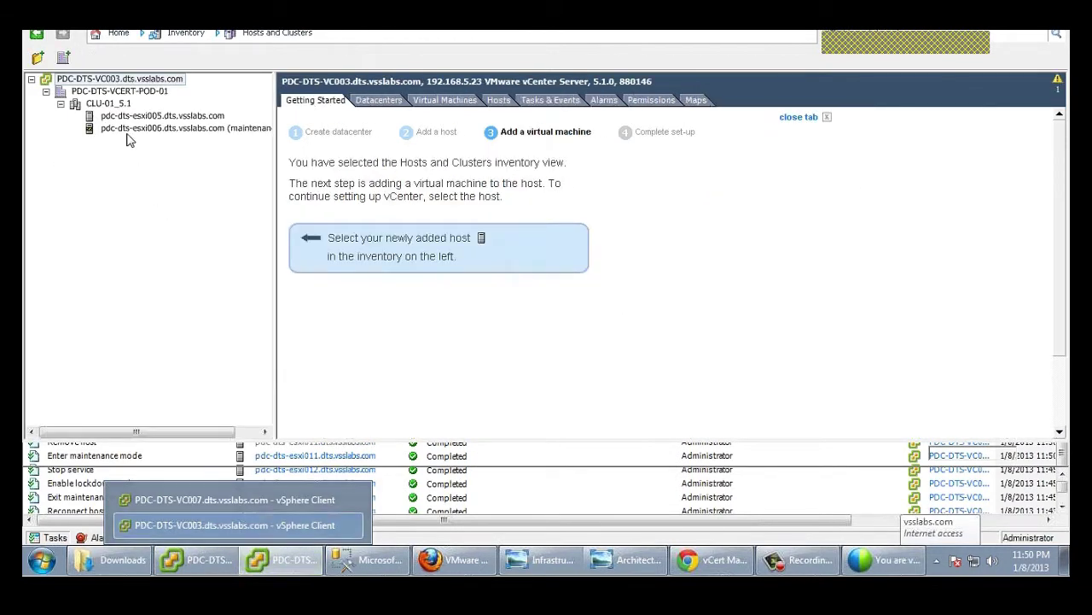
Step: Add host pdc-dts-esxi011.dts.vsslabs.com to cluster CLU-01_5.1 with root credentials, accepting the security alert
click(126, 106)
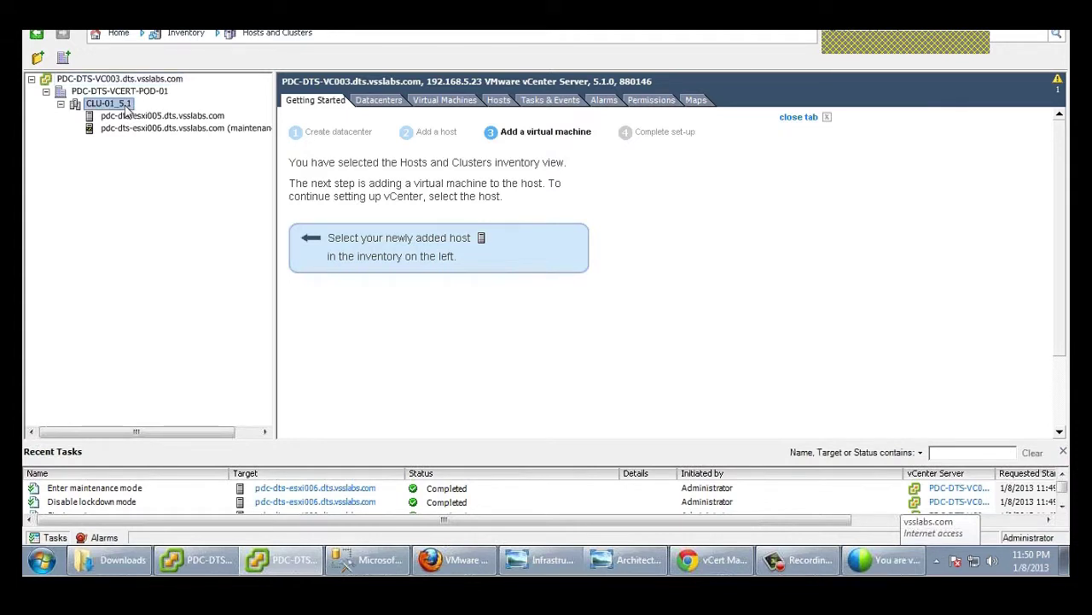
right_click(126, 106)
click(152, 113)
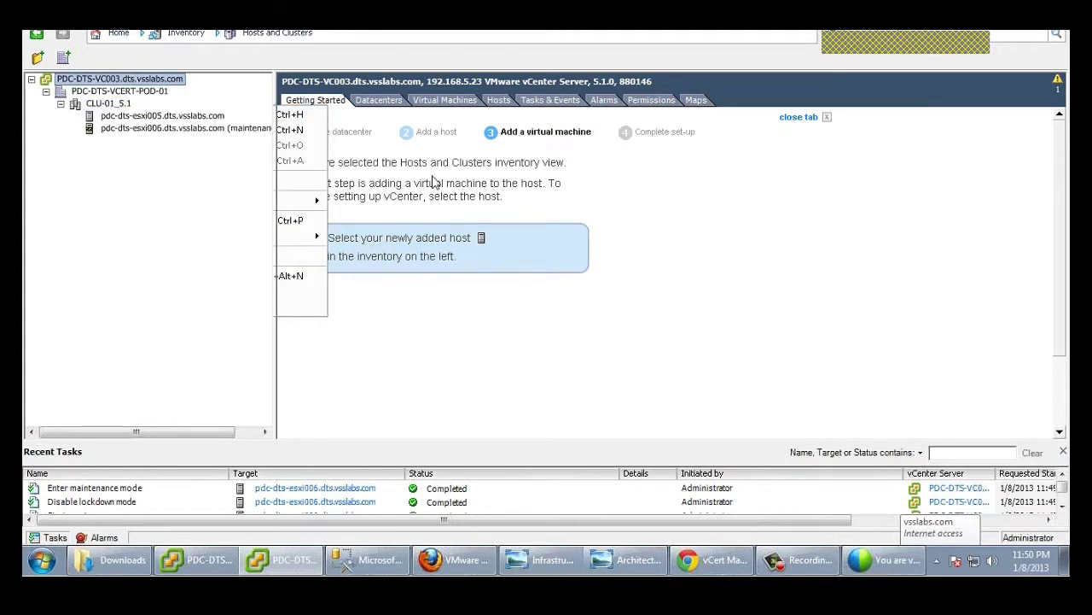
text(pdc-dts-esxi011)
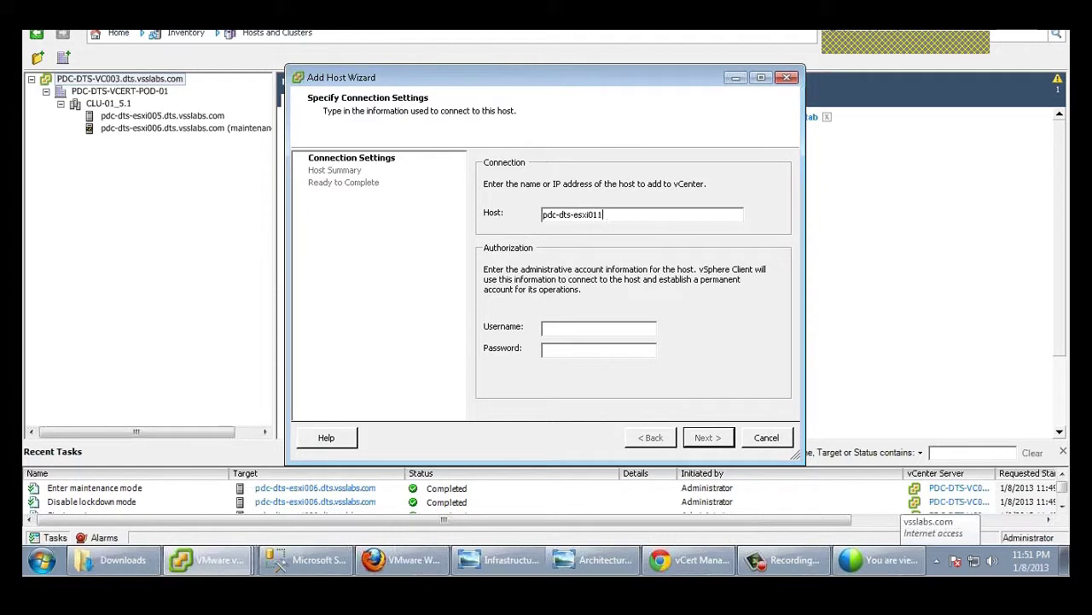
text(.dts.vsslabs.com)
click(572, 328)
text(root)
click(571, 351)
text(*******)
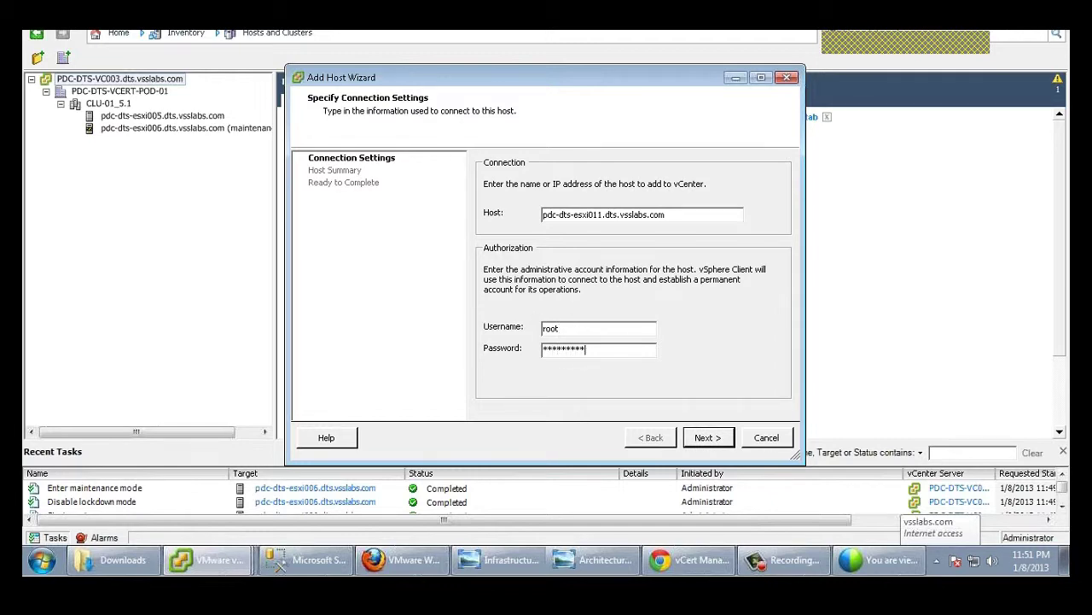
click(702, 437)
click(606, 390)
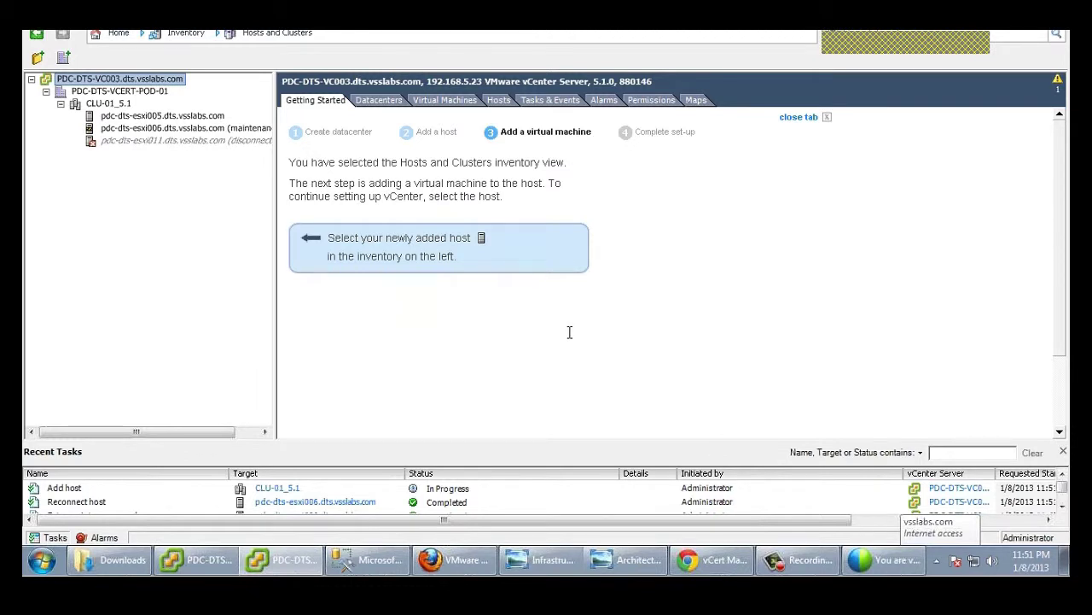
Step: Take esxi011 out of maintenance mode and return to vCert Manager in the browser
right_click(207, 141)
click(258, 215)
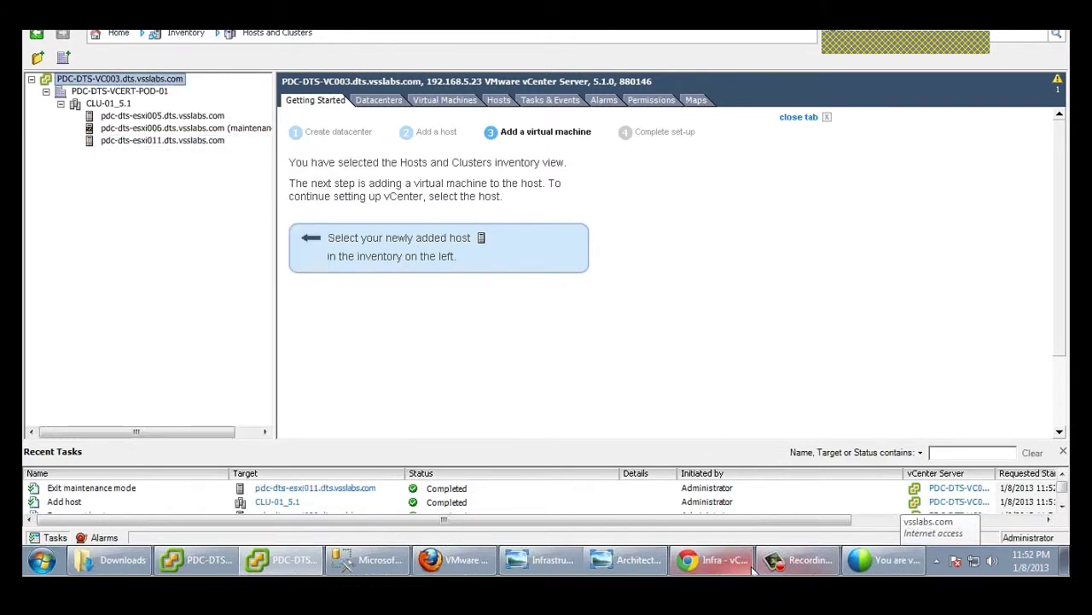
click(726, 558)
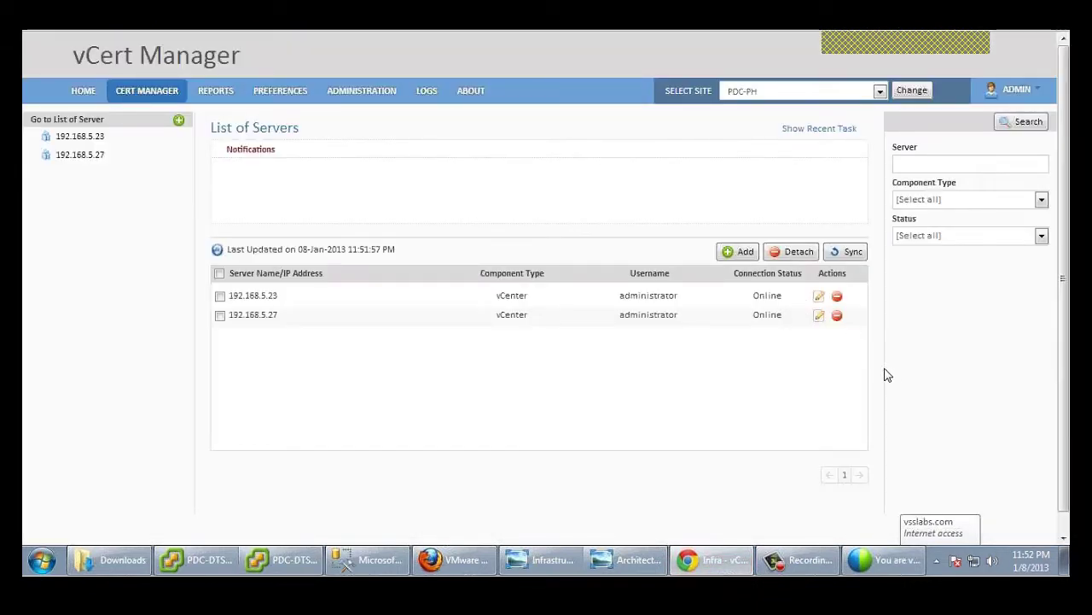
Step: Sync and refresh the servers, then expand 192.168.5.23's vCenter and CLU-01_5.1 to list esxi011
click(847, 254)
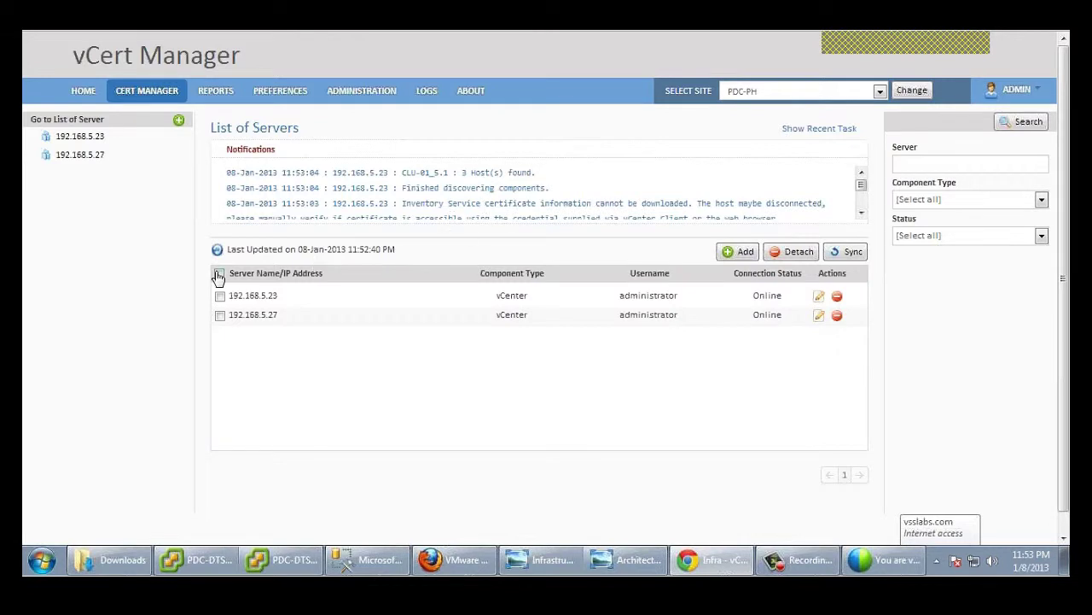
click(218, 253)
click(85, 137)
click(103, 175)
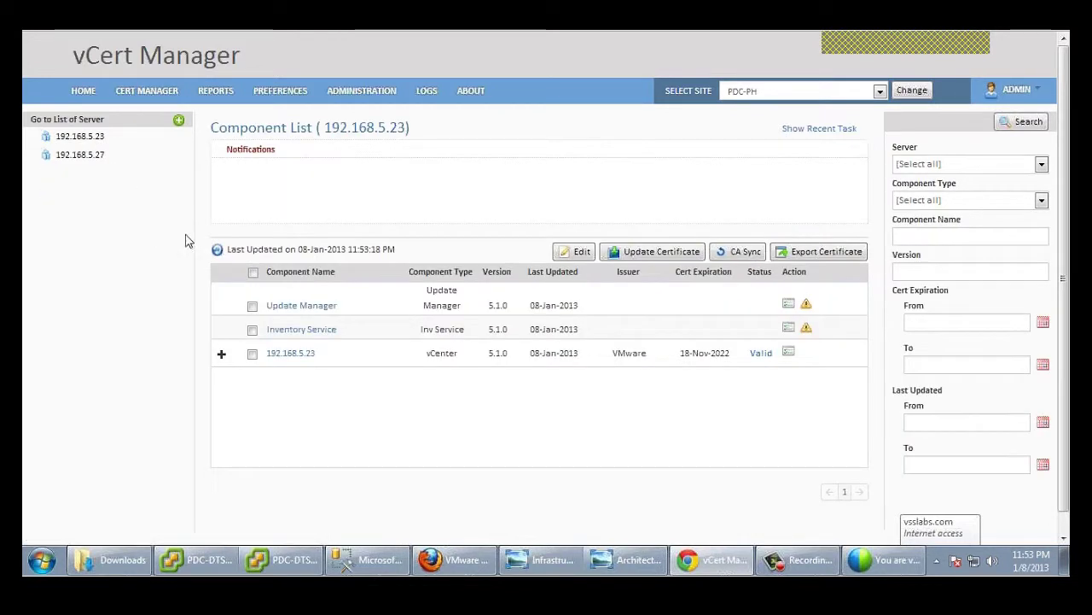
click(222, 353)
click(235, 394)
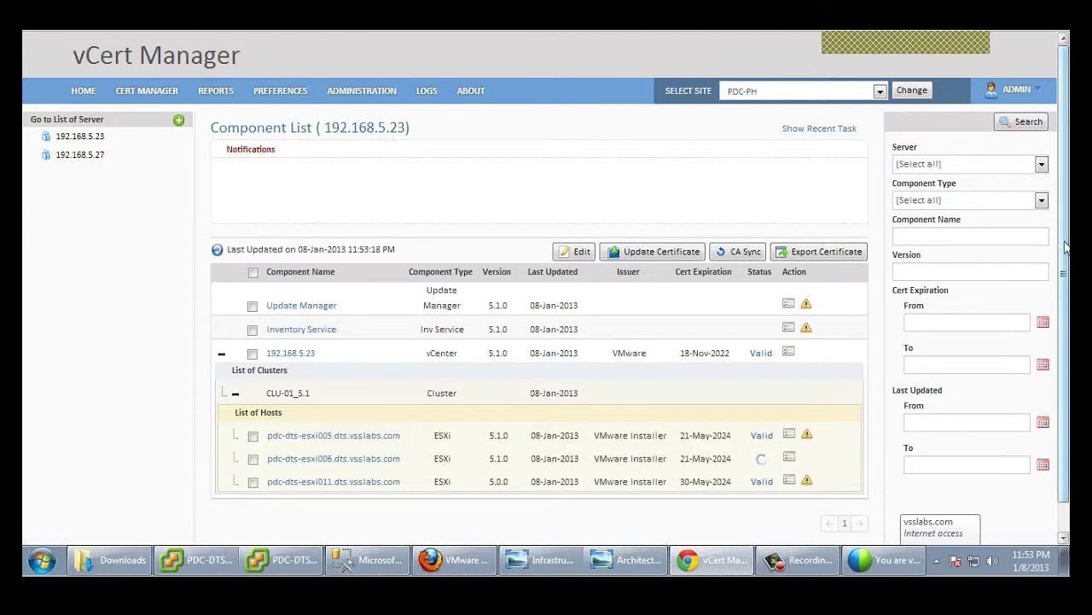
scroll(887, 444, down, 2)
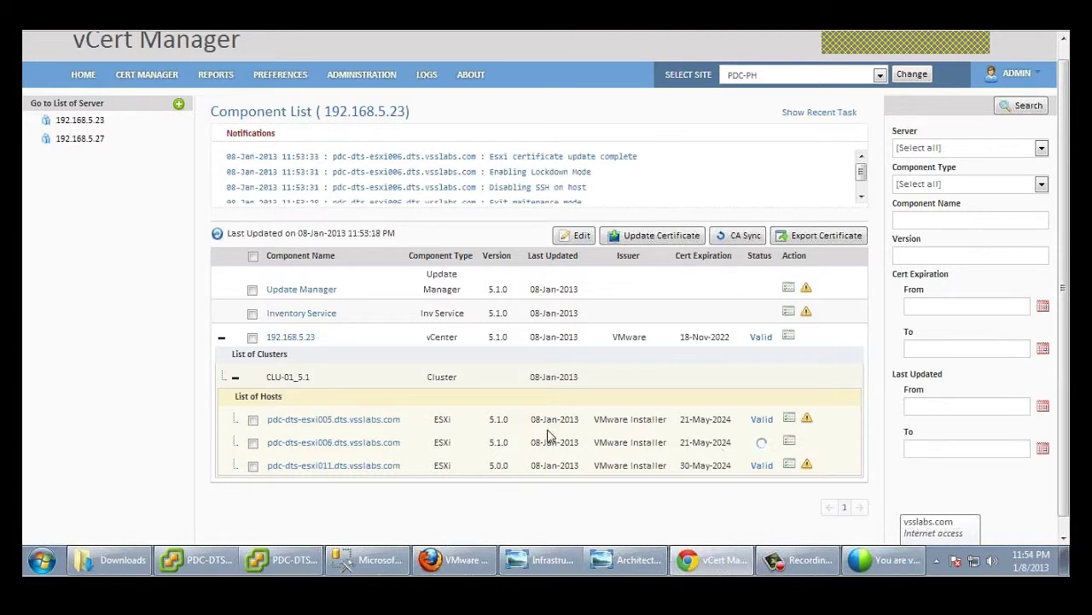
Step: Refresh and expand 192.168.5.23's CLU-01_5.1 to check esxi006 has a PDC-DTS-DC001-CA certificate
click(219, 236)
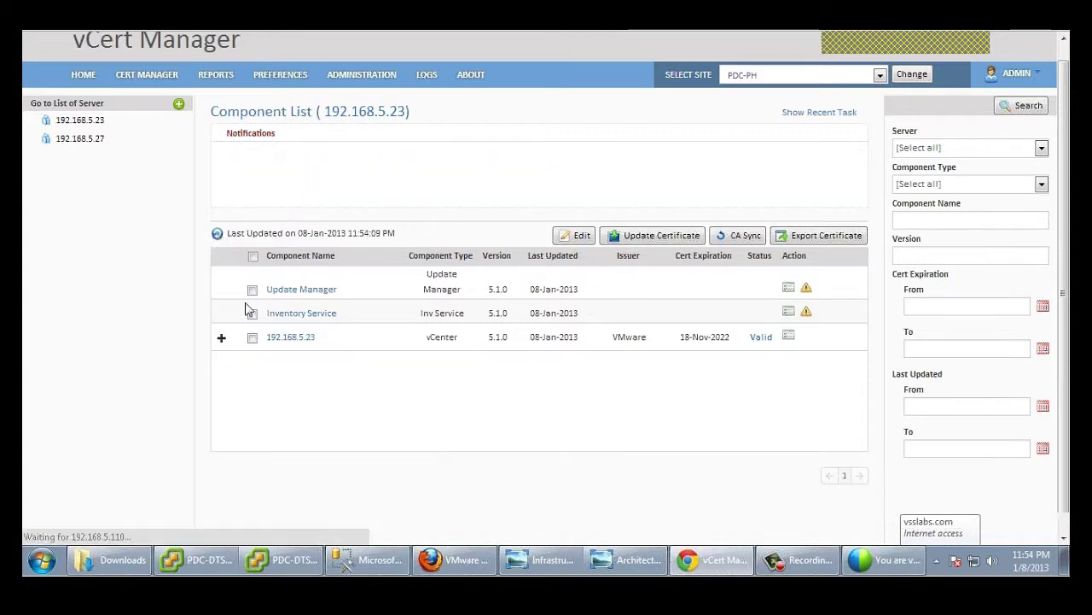
click(221, 339)
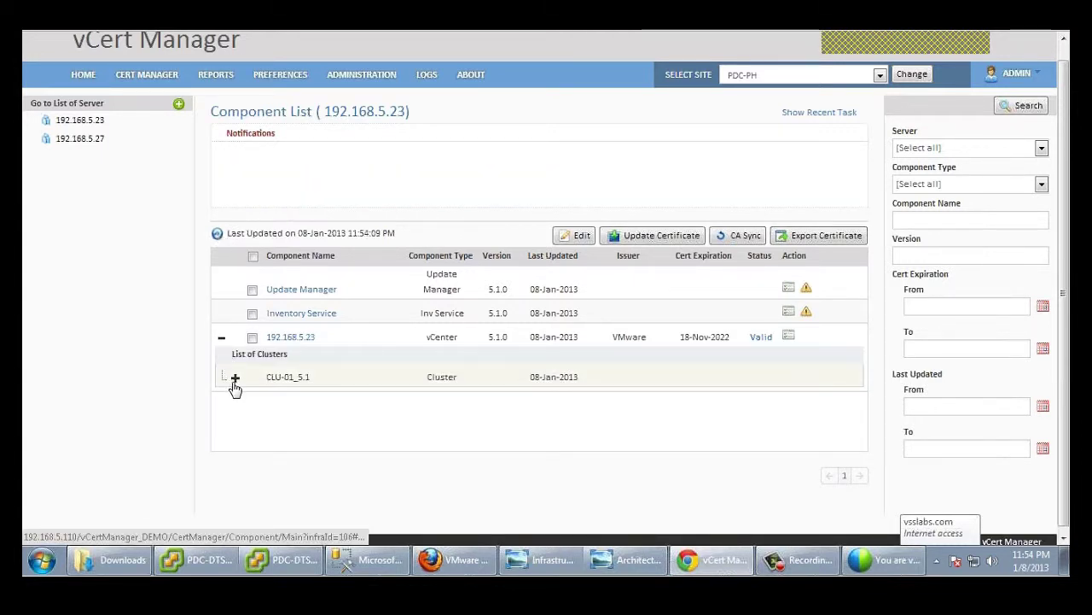
click(235, 378)
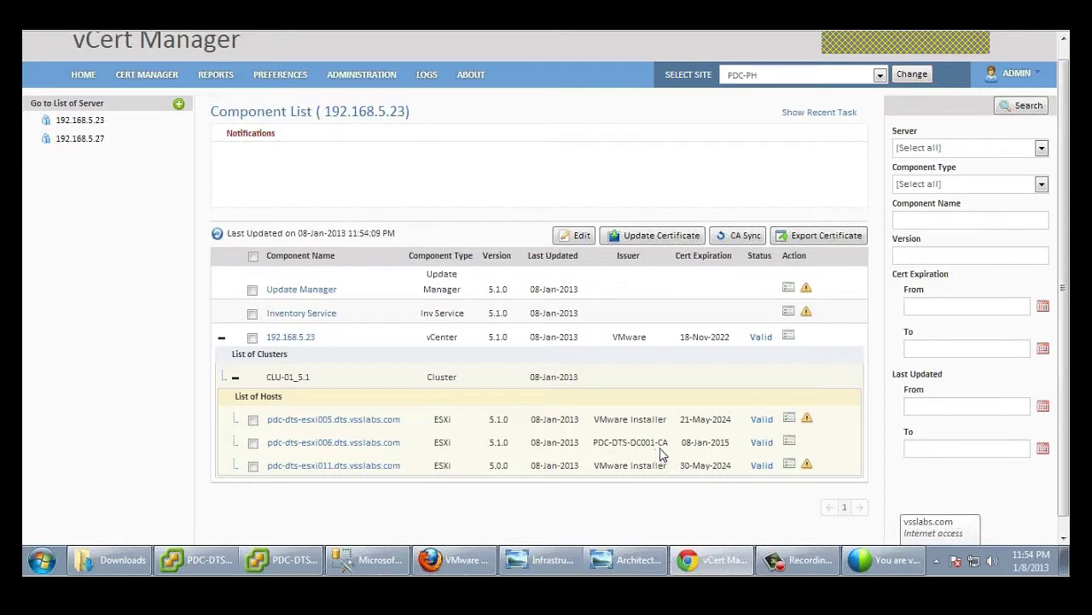
Step: Open 192.168.5.27's component list and expand its vCenter and CLU-02_5.0 to show esxi012
click(91, 143)
click(104, 180)
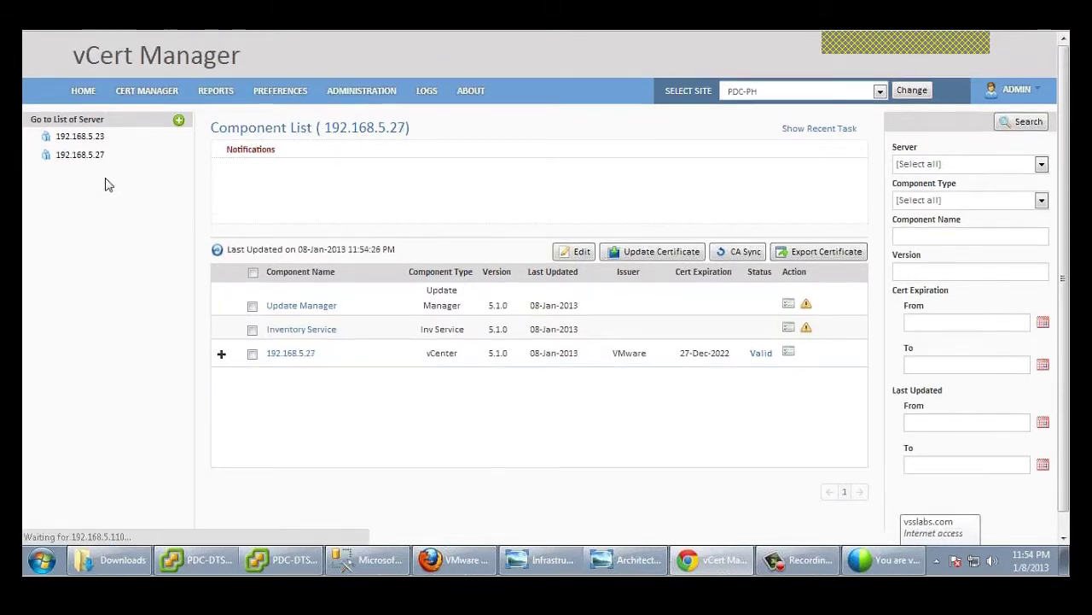
click(221, 353)
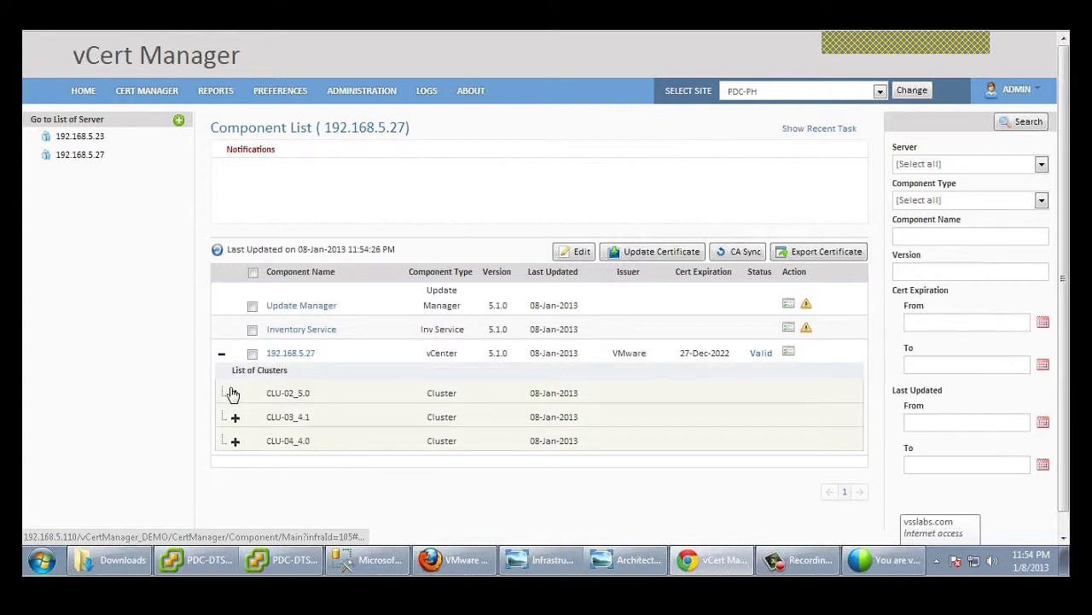
click(234, 395)
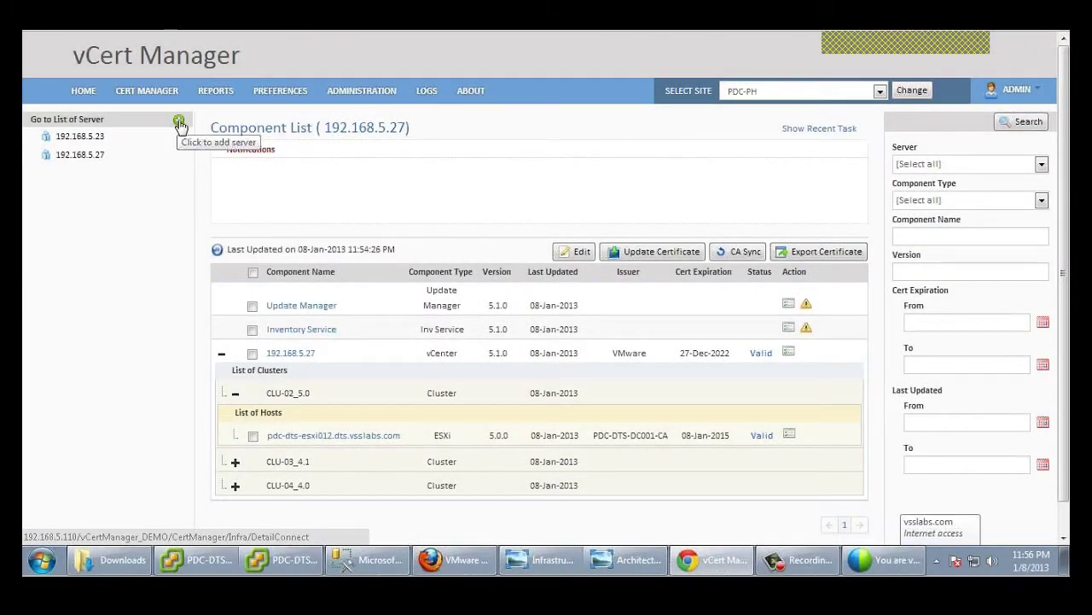
Step: Start a new server entry for 192.168.5.24 with component type vCenter
click(180, 124)
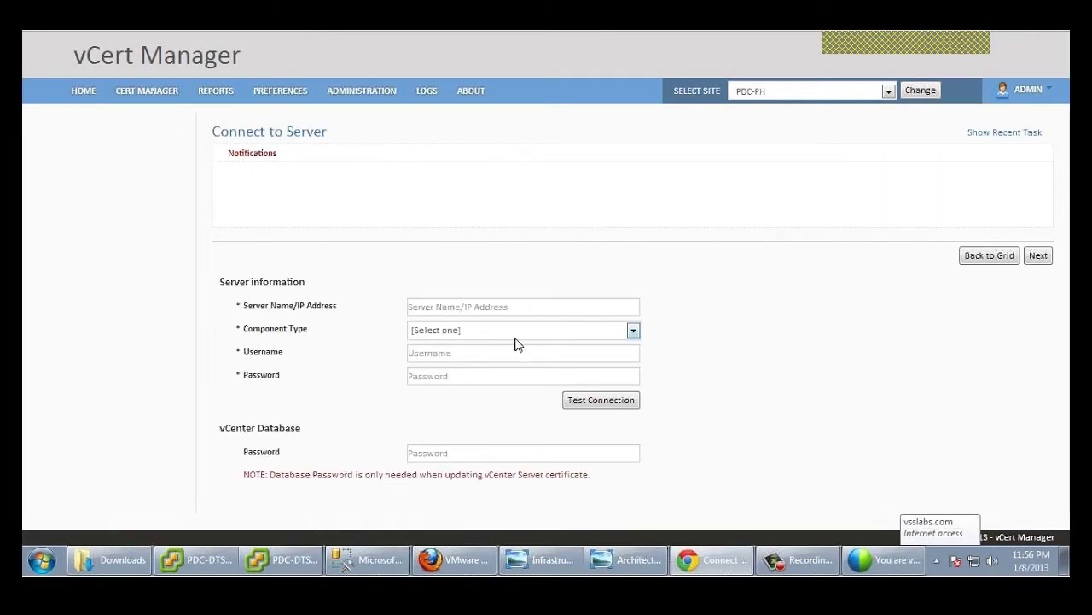
click(510, 307)
text(192.168.5.24)
click(543, 334)
click(517, 357)
Step: Enter the service account username, its password and the vCenter database password, then save the cluster settings
click(514, 353)
text(dts\vcertadmin)
key(Tab)
text(password)
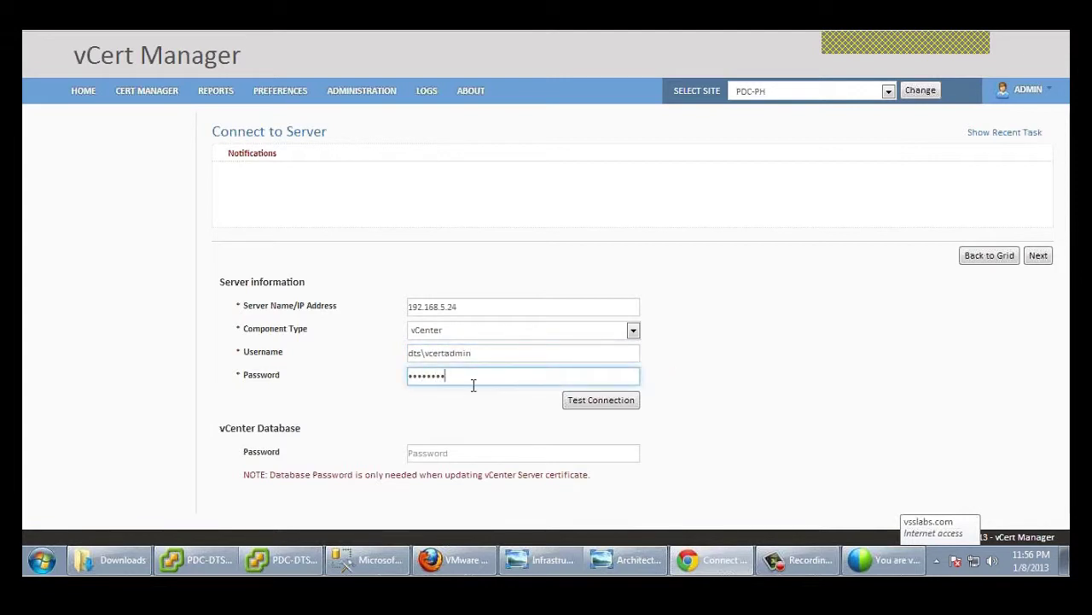
click(461, 452)
text(passwor)
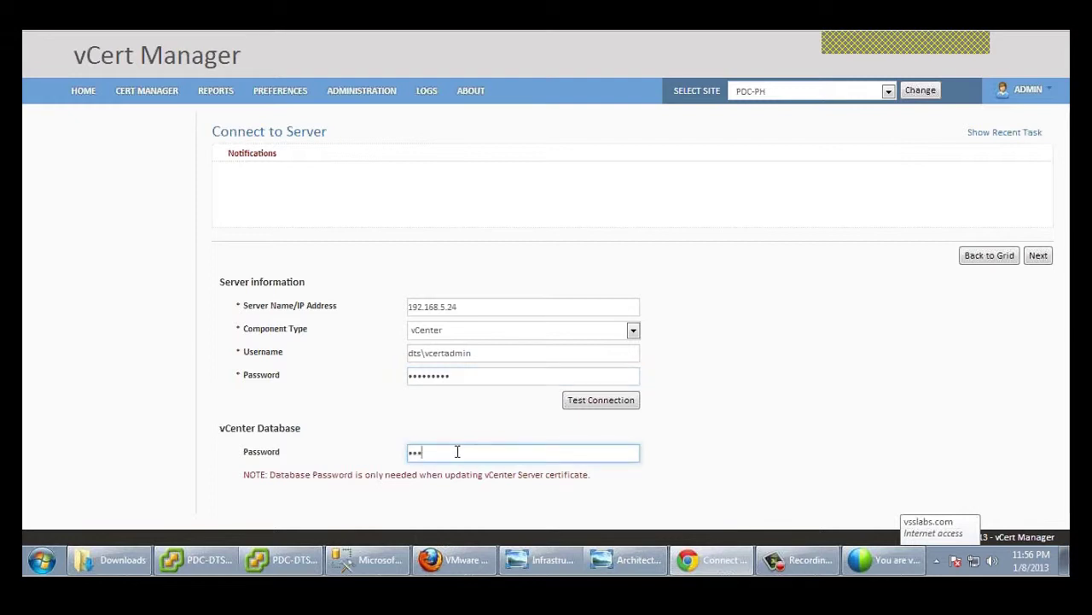
text(d1)
click(1036, 259)
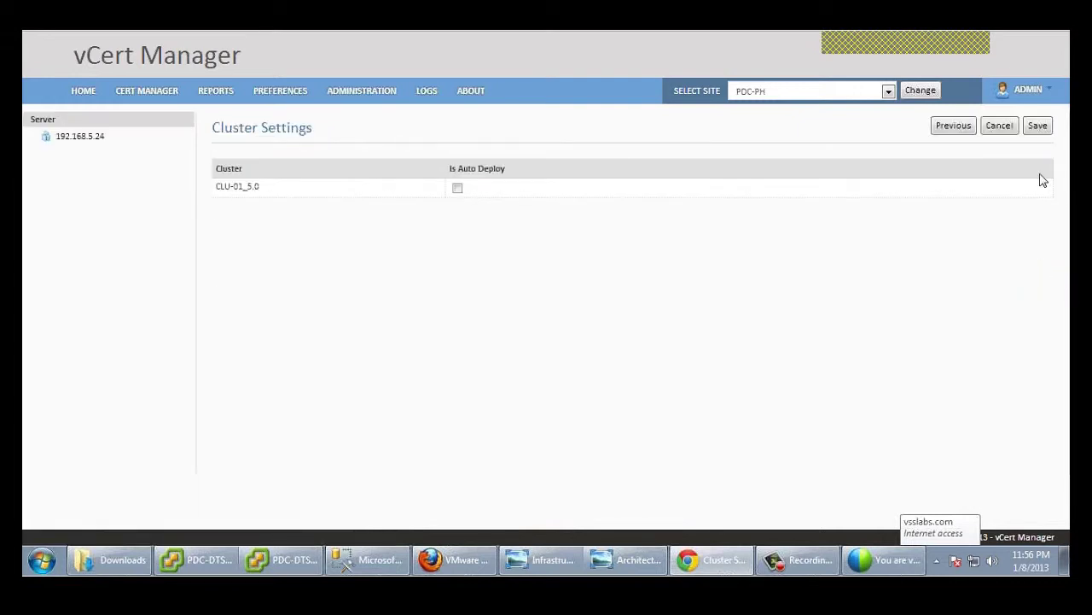
click(1038, 126)
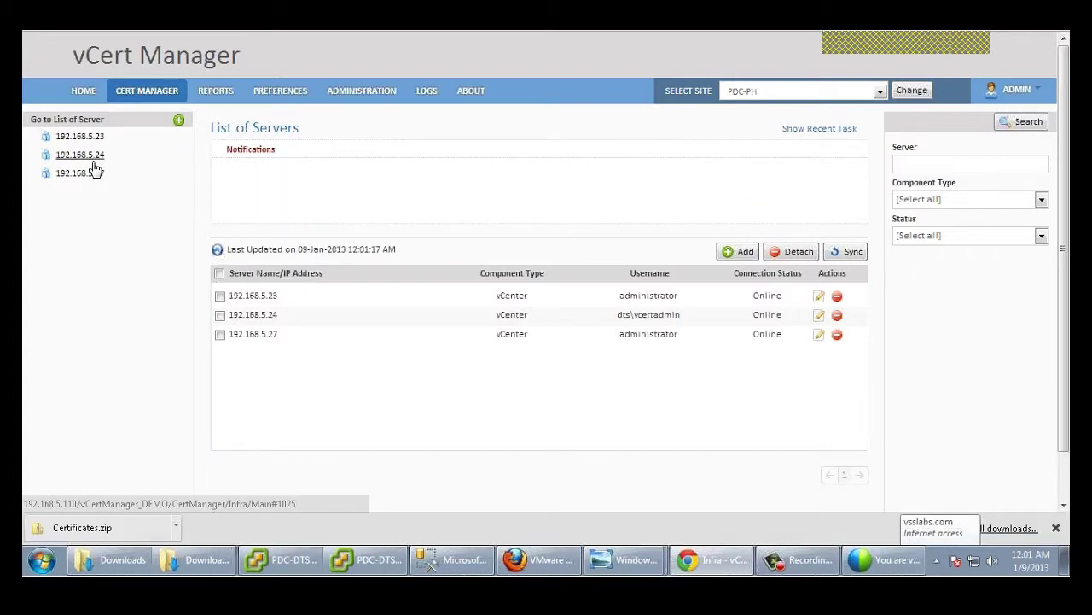
Step: Select all three 192.168.5.24 host components and open their settings for editing
click(92, 159)
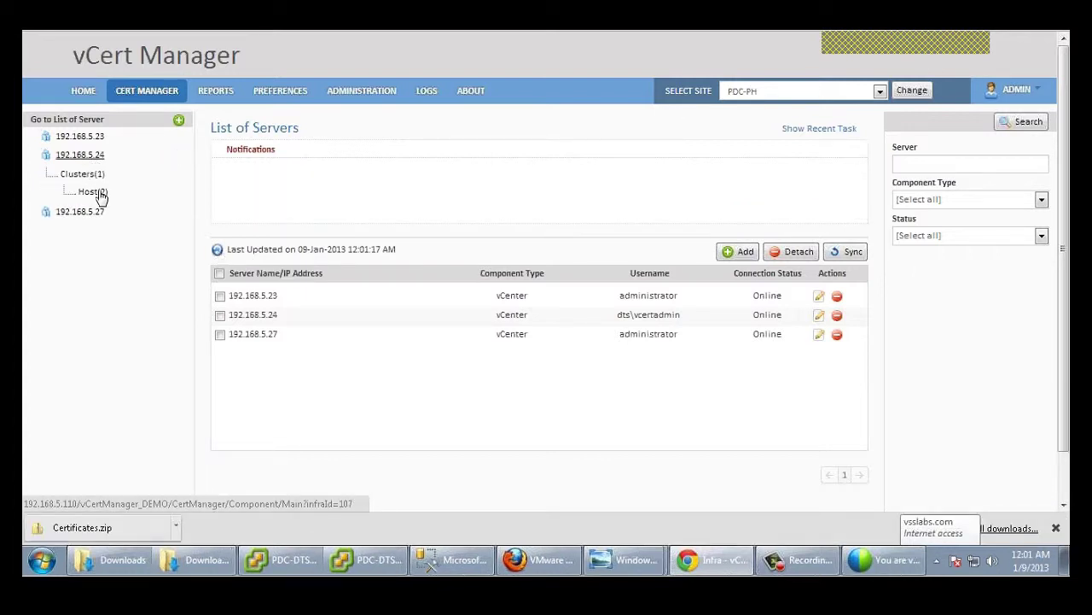
click(99, 195)
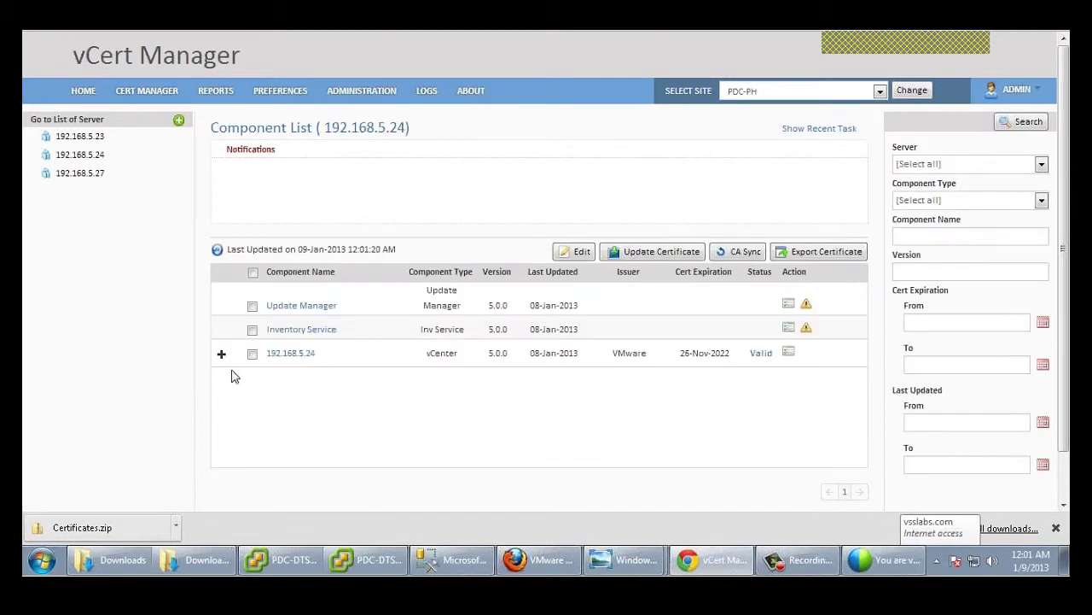
click(252, 354)
click(565, 257)
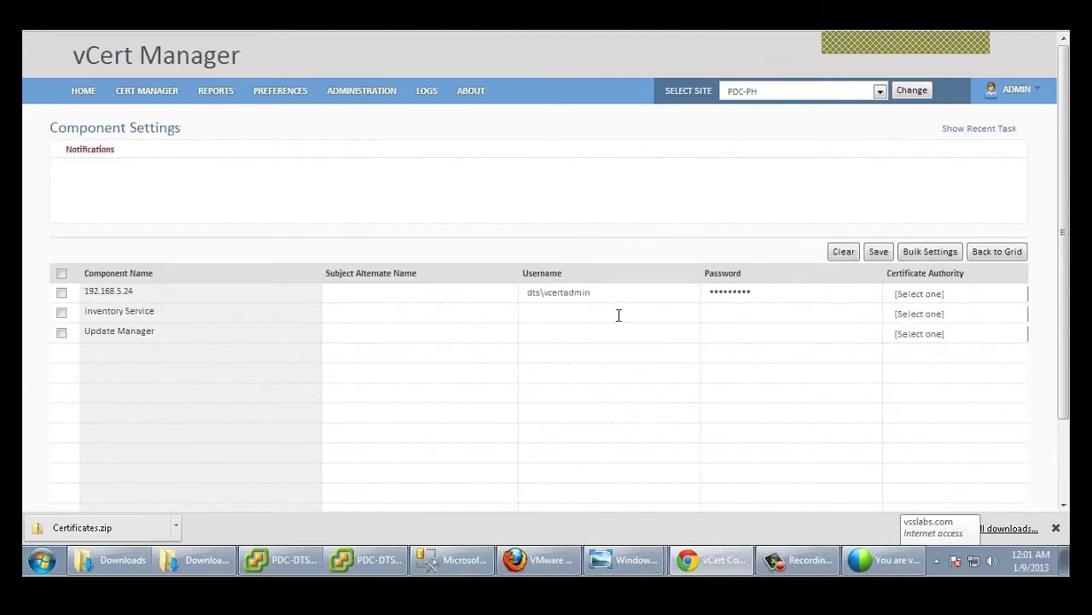
Step: Fill in the service account username and passwords for the three components
click(550, 292)
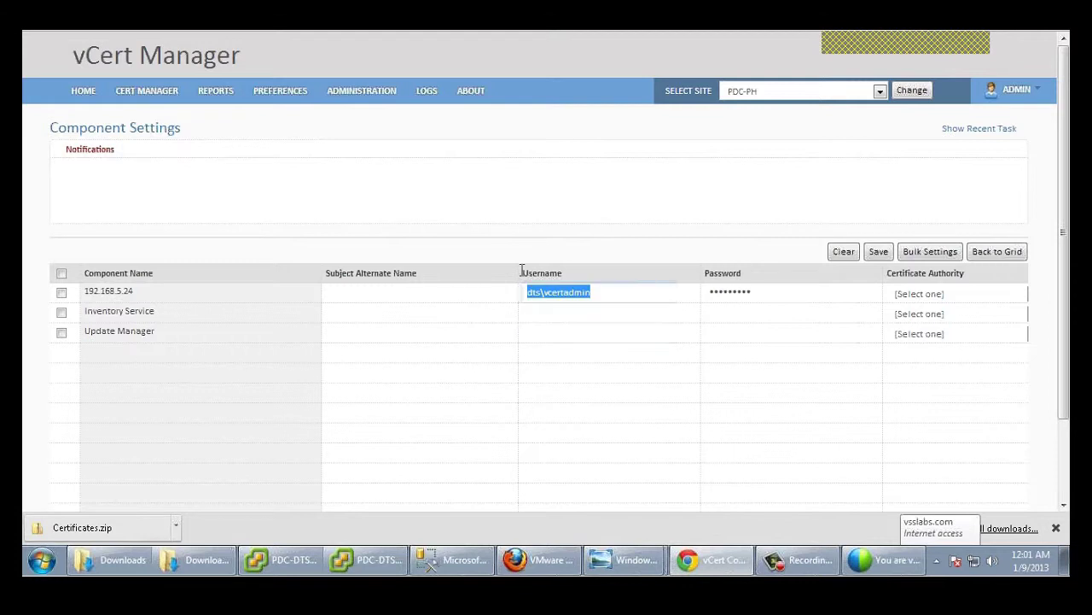
click(637, 312)
click(693, 335)
click(746, 312)
text(Password1)
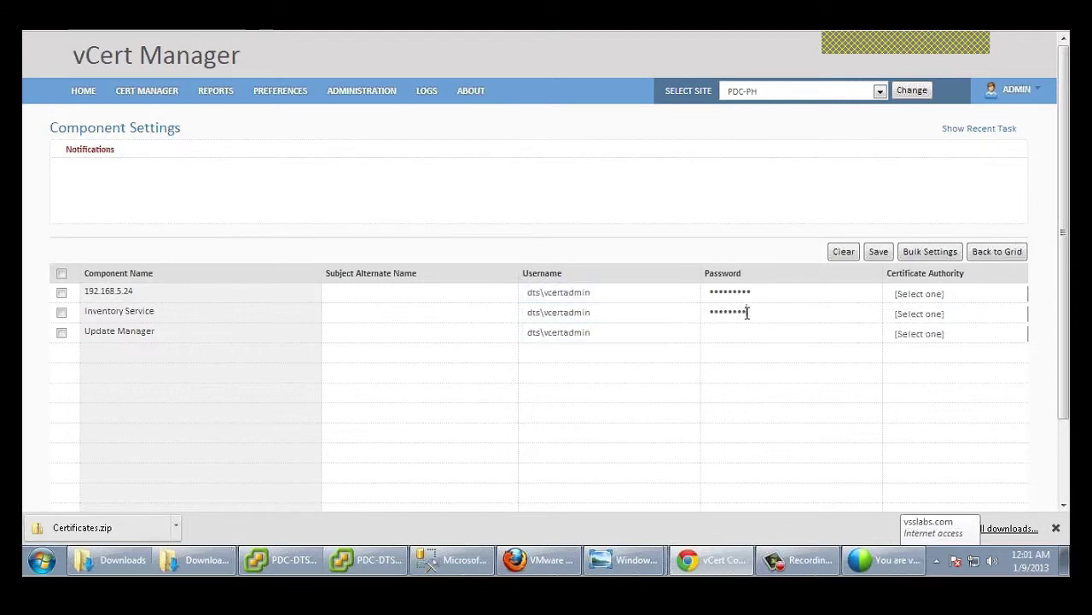
click(753, 332)
text(Password1)
Step: Set Enterprise CA as the authority for all three, save, and queue their certificates for update
click(973, 293)
click(970, 319)
click(970, 339)
click(953, 364)
click(878, 251)
click(252, 353)
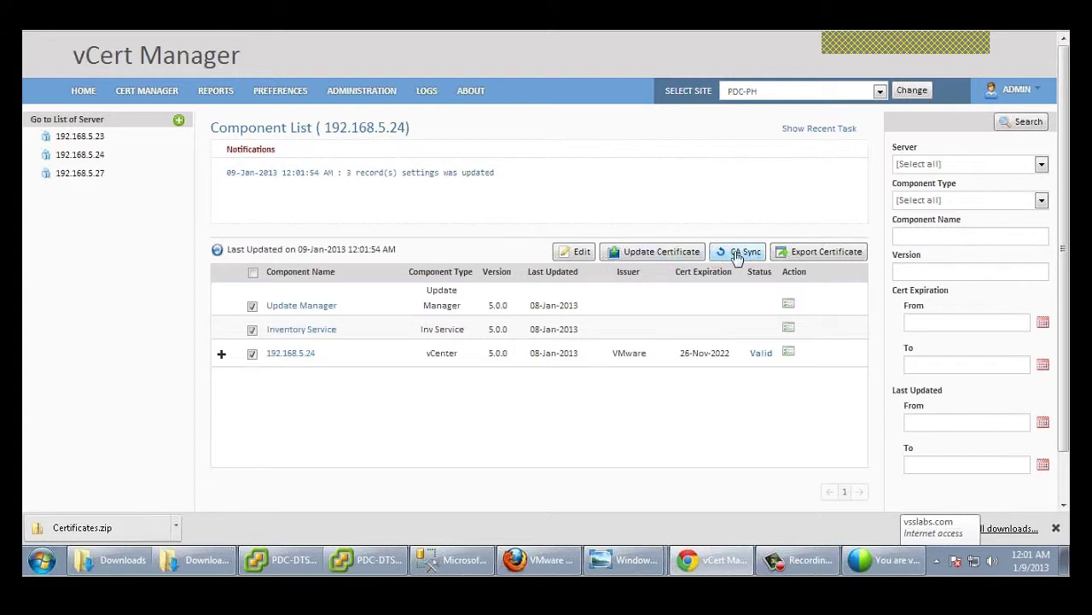
click(664, 252)
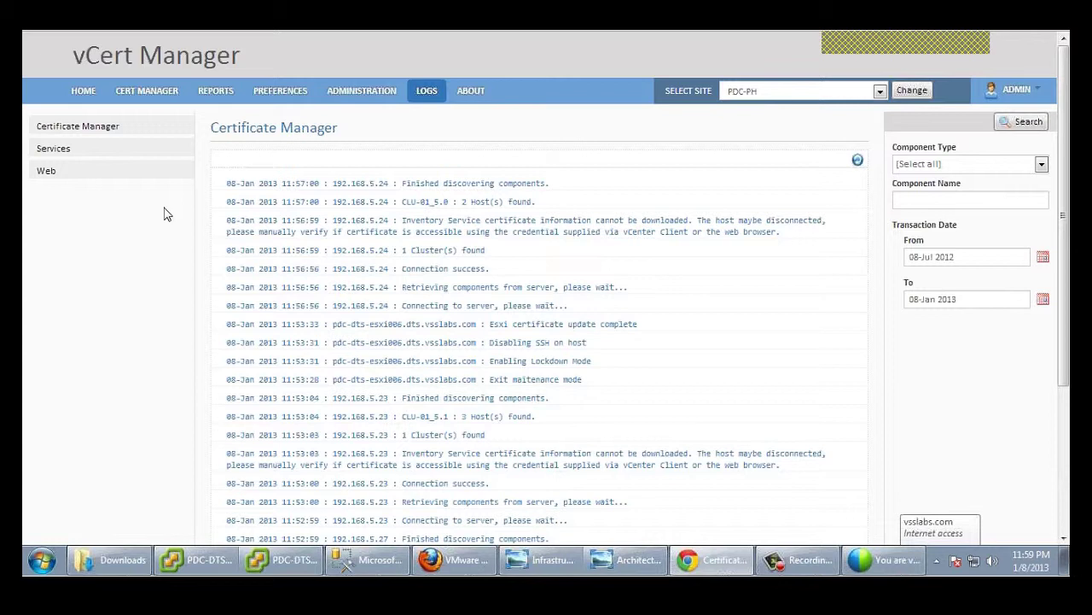
Step: Select host pdc-dts-esxi012.dts.vsslabs.com under cluster CLU-02_5.0 on 192.168.5.27
click(157, 90)
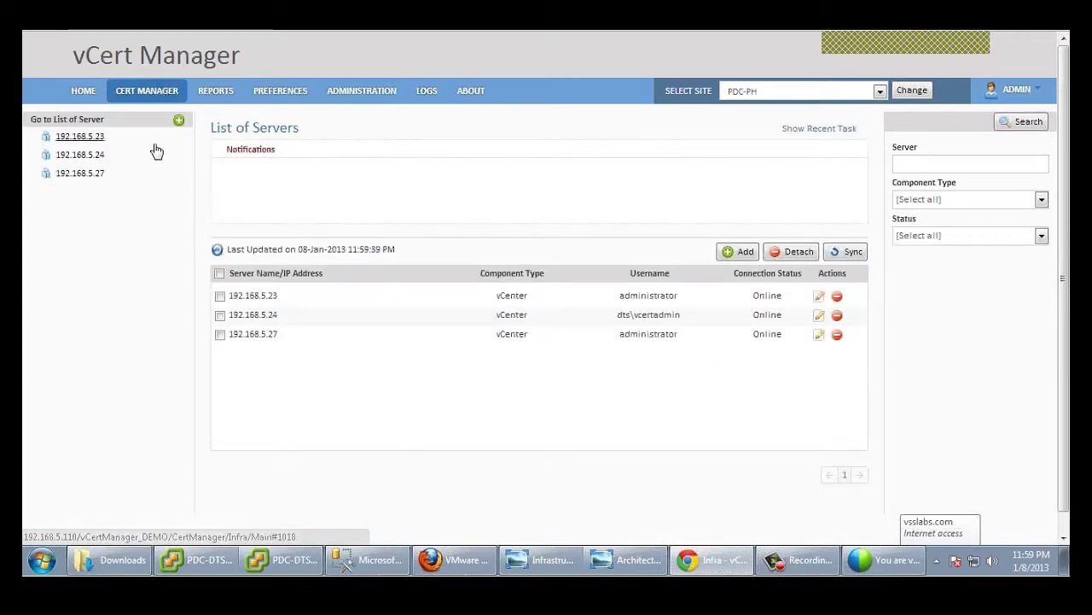
click(87, 174)
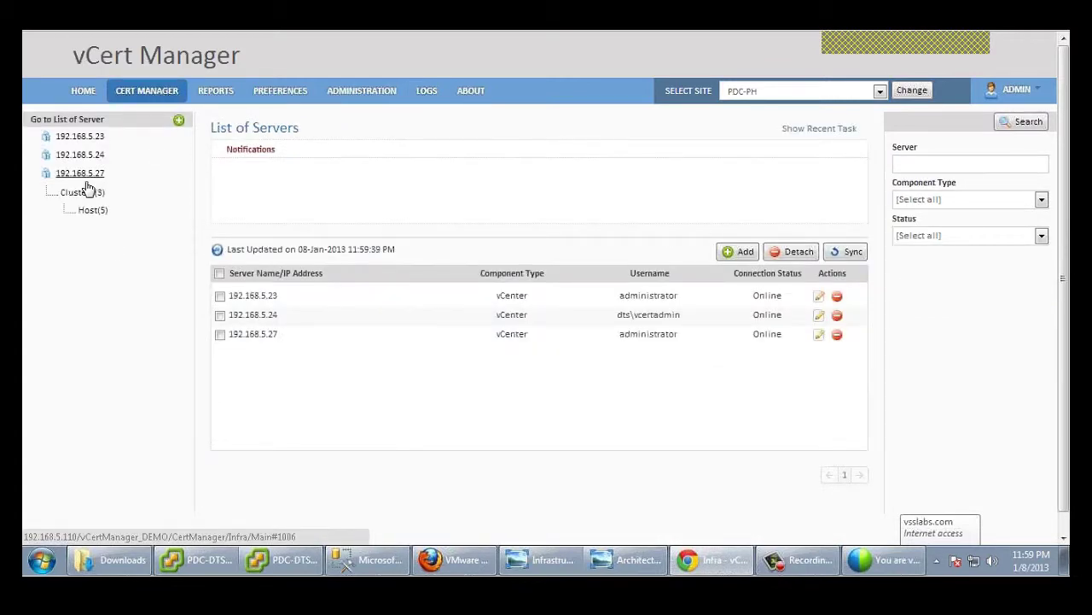
click(106, 213)
click(221, 354)
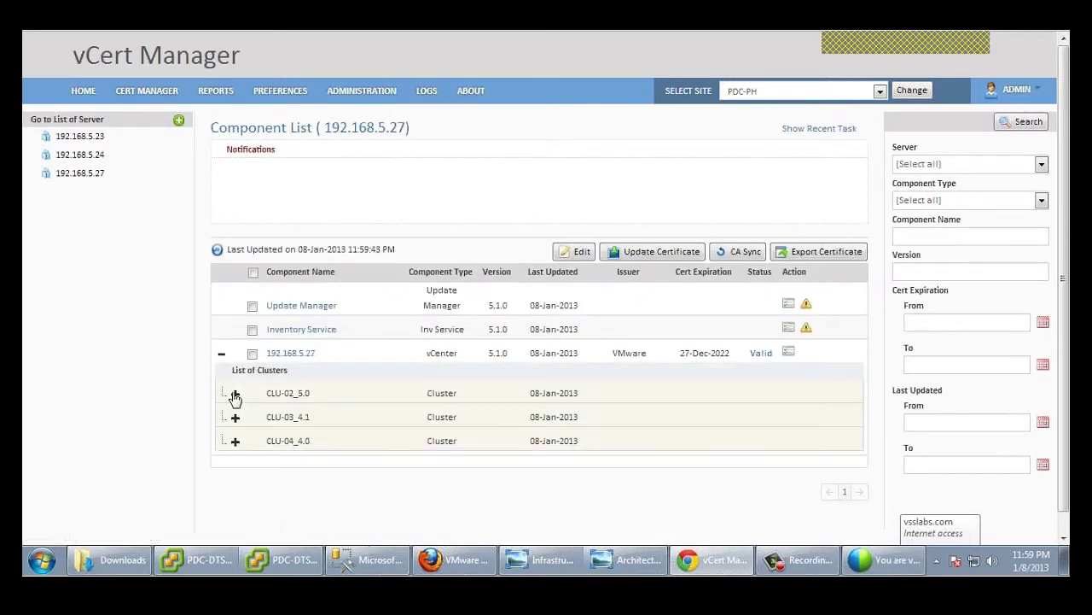
click(235, 393)
click(253, 436)
Step: Export its certificates as a zip file with history from 08-Jan to 10-Jan 2013
click(843, 256)
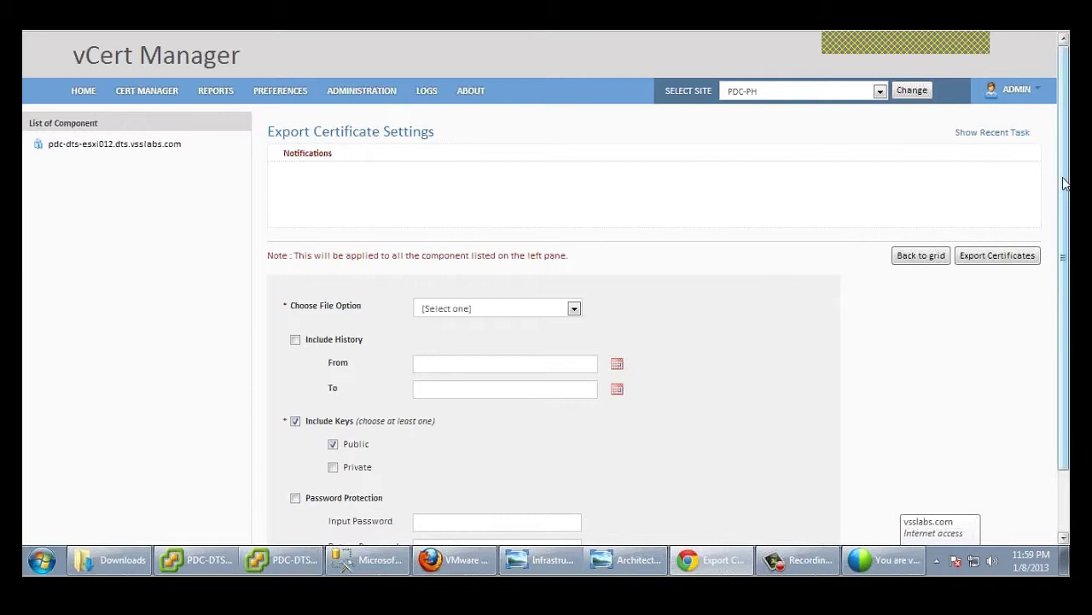
scroll(1066, 183, down, 1)
click(574, 254)
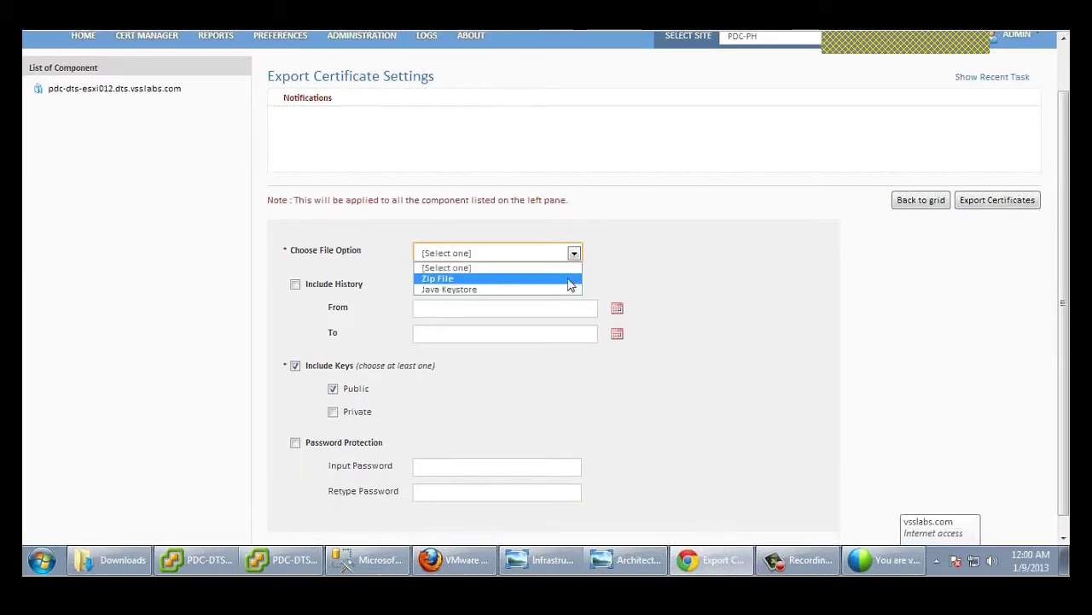
click(570, 285)
click(295, 284)
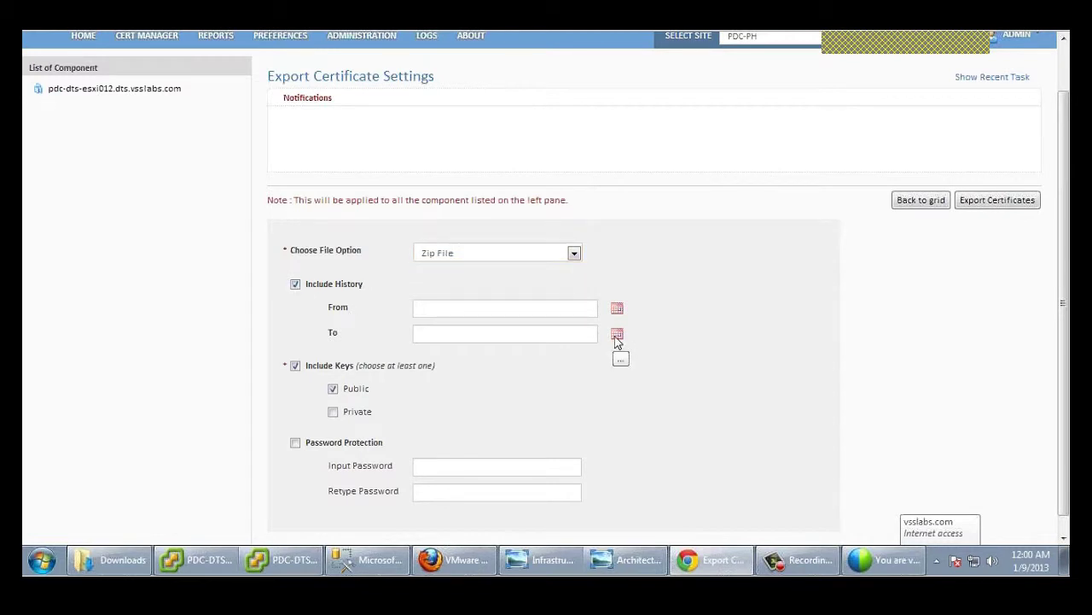
click(617, 307)
click(505, 414)
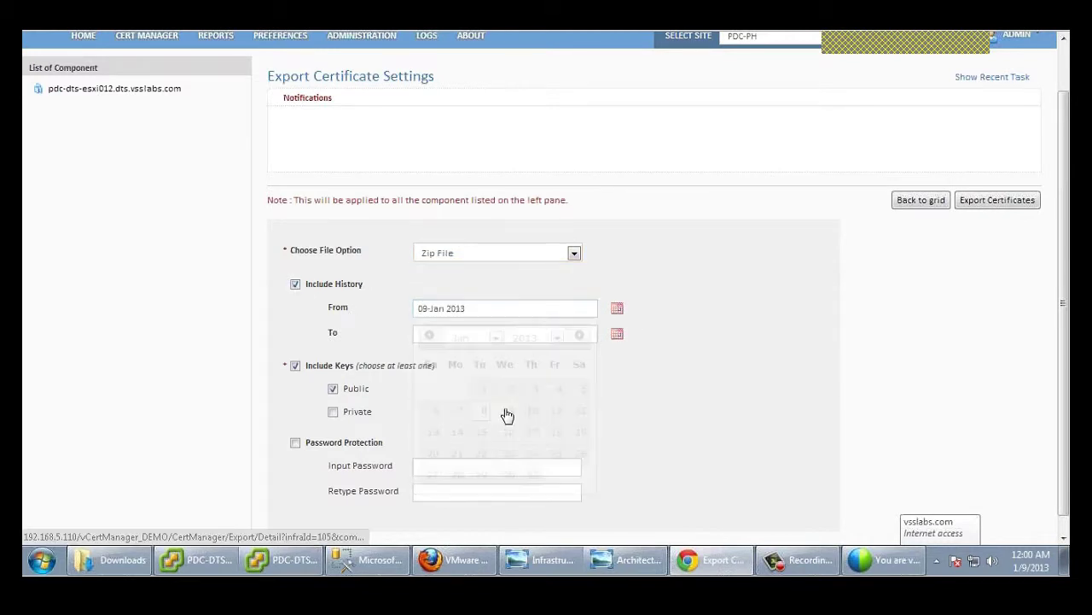
click(579, 334)
click(536, 412)
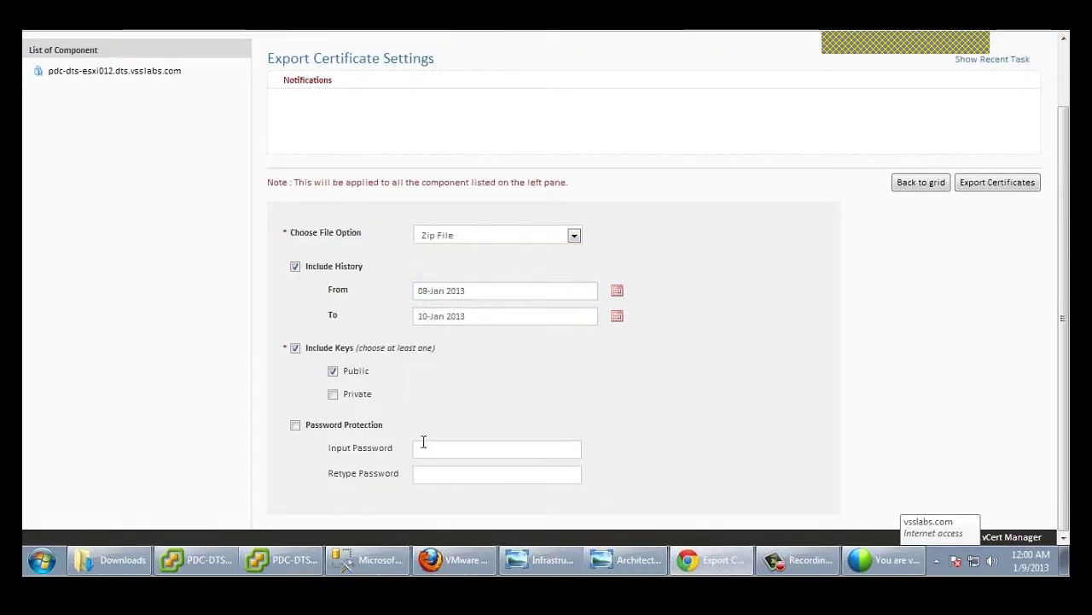
click(997, 189)
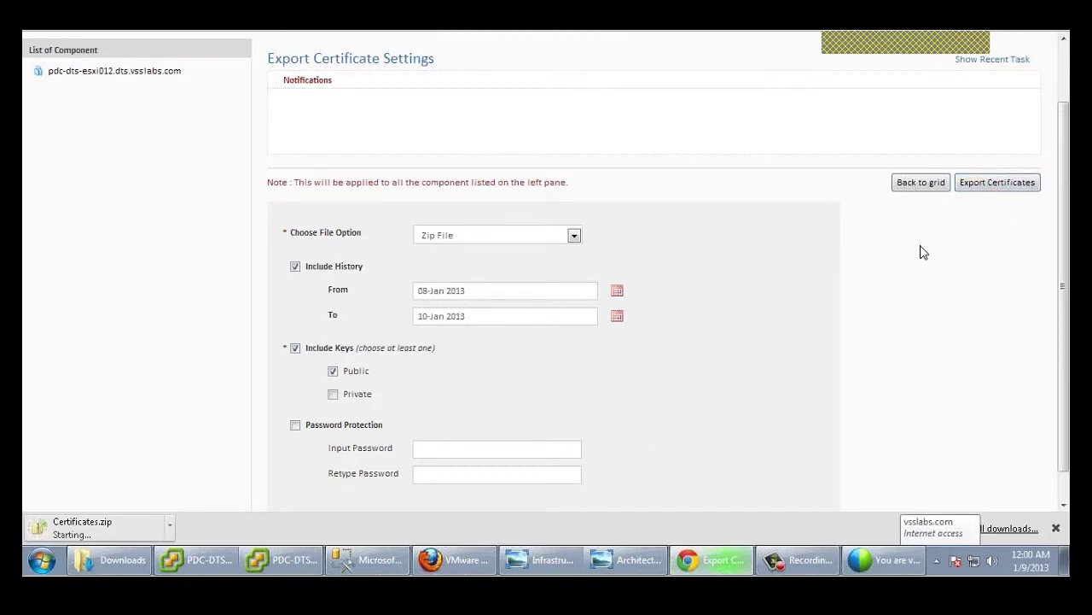
Step: Show the downloaded Certificates.zip in its folder and select it
click(175, 524)
click(220, 481)
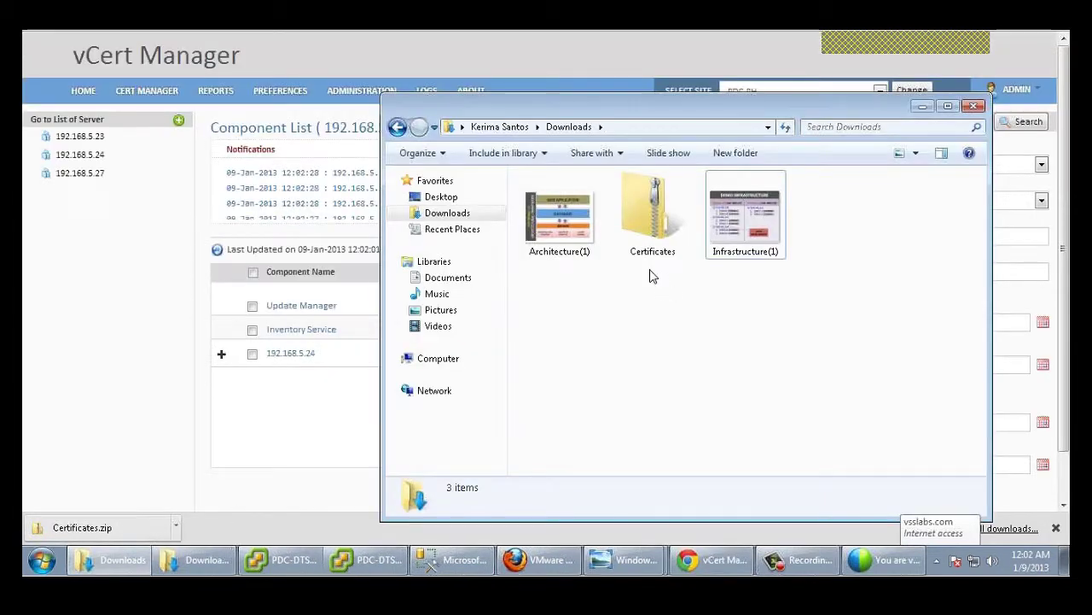
click(654, 243)
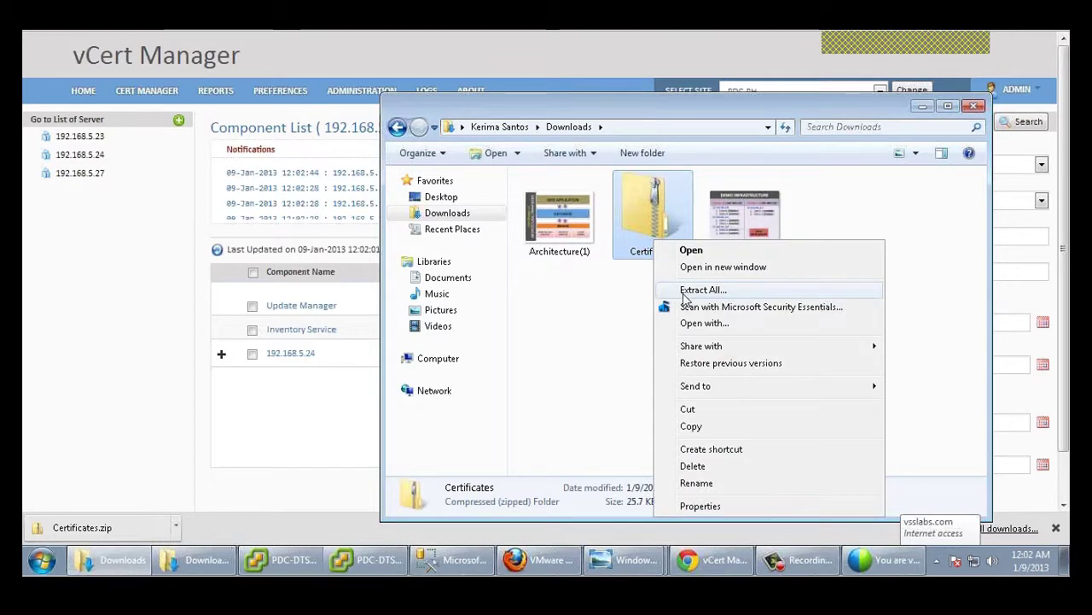
Step: Extract Certificates.zip and open the first of the four esxi012 certificate folders
click(686, 290)
click(690, 421)
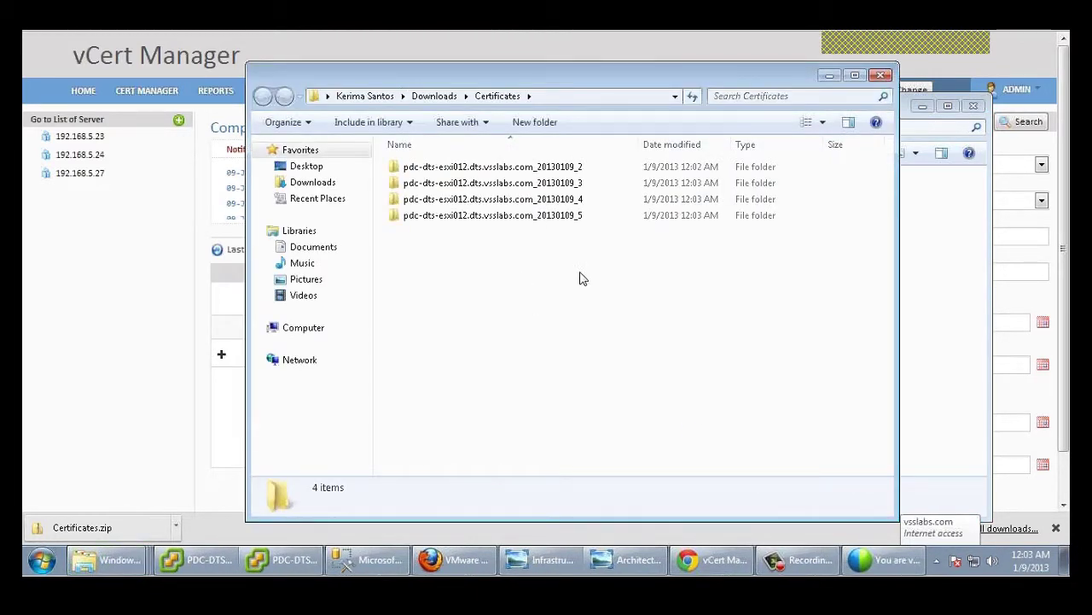
click(504, 170)
double_click(504, 171)
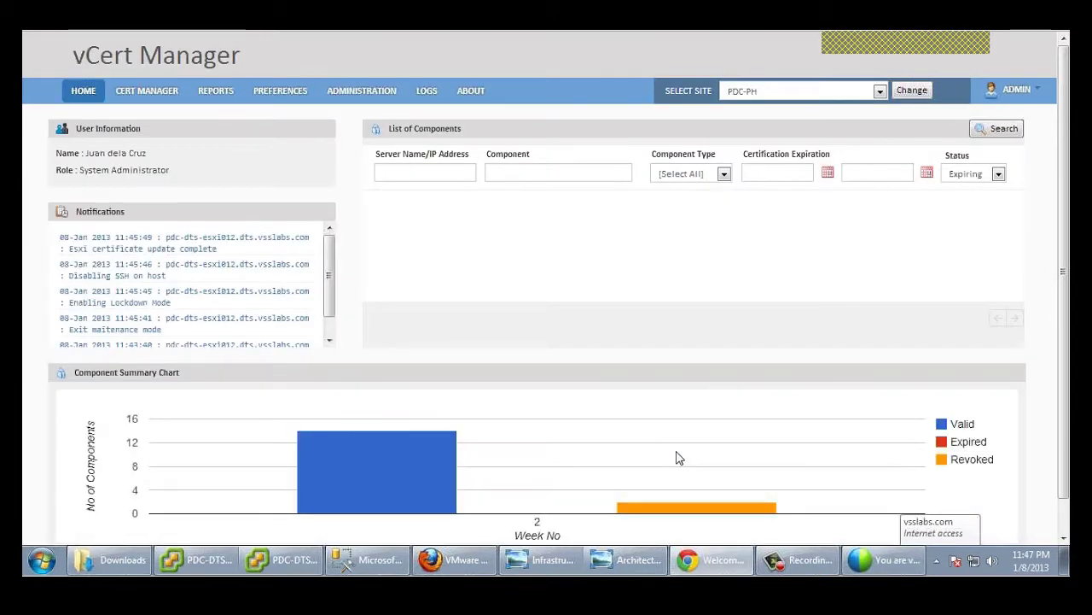
Step: Set the Home page Status filter to Revoked and run the search
mouse_move(755, 515)
click(998, 175)
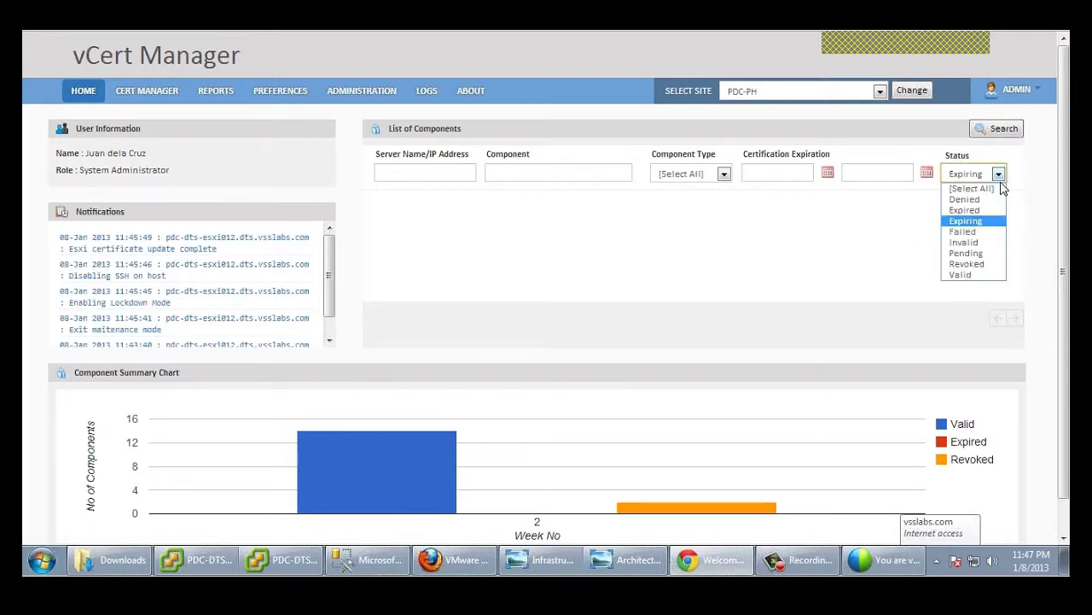
click(968, 265)
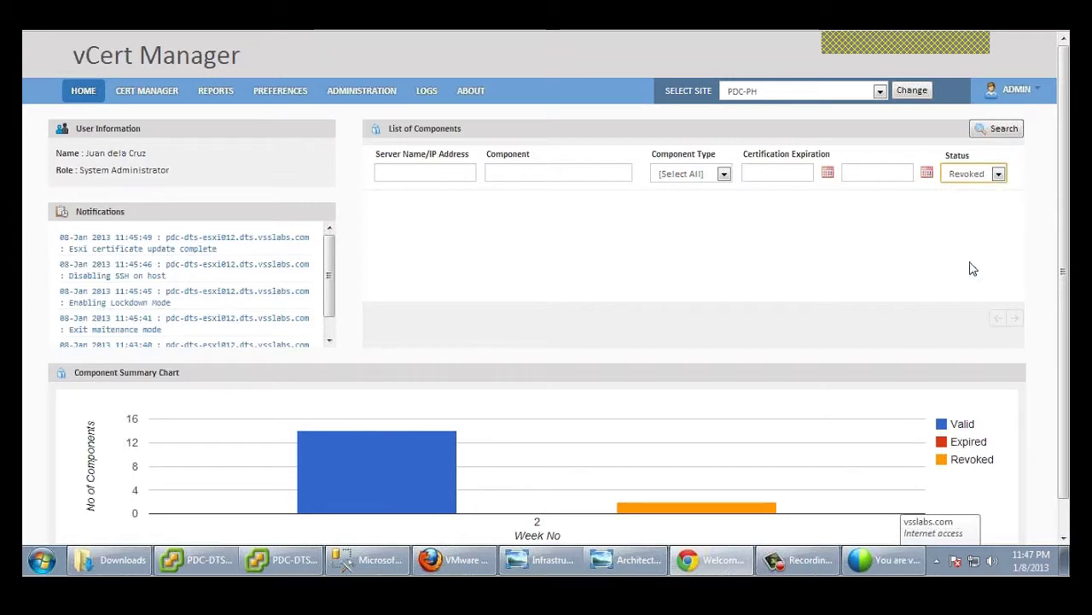
click(1005, 130)
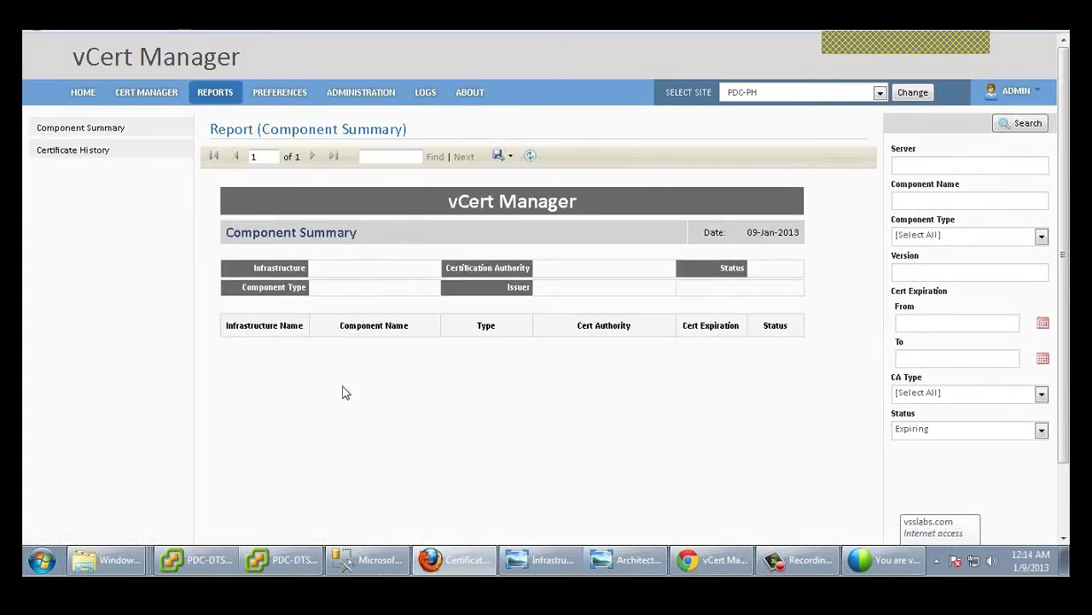
Step: Search the Component Summary report for Revoked status, then open 192.168.5.24's host list
click(956, 435)
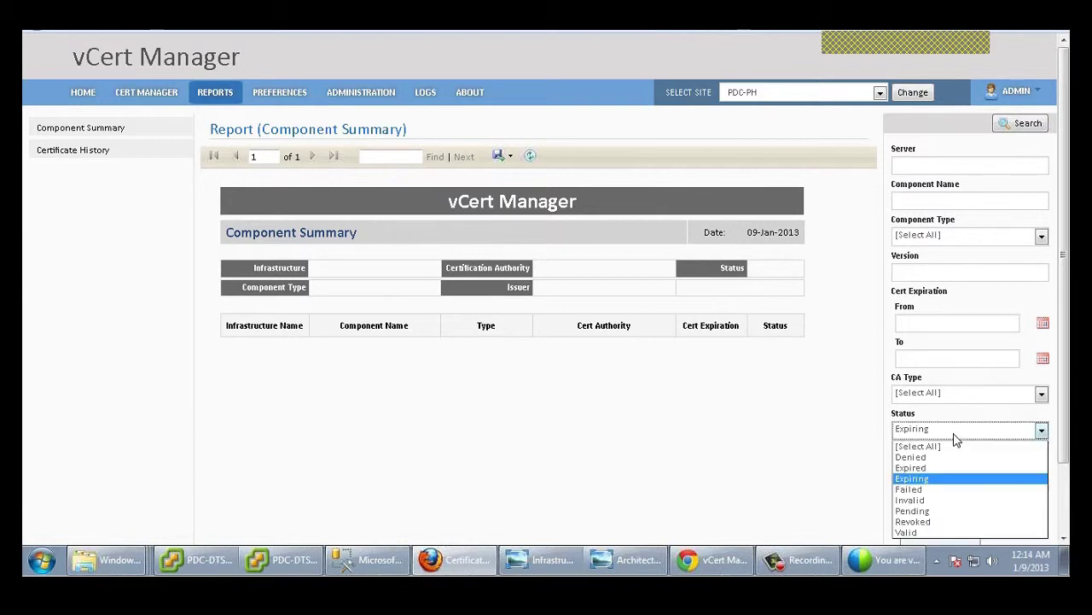
click(913, 521)
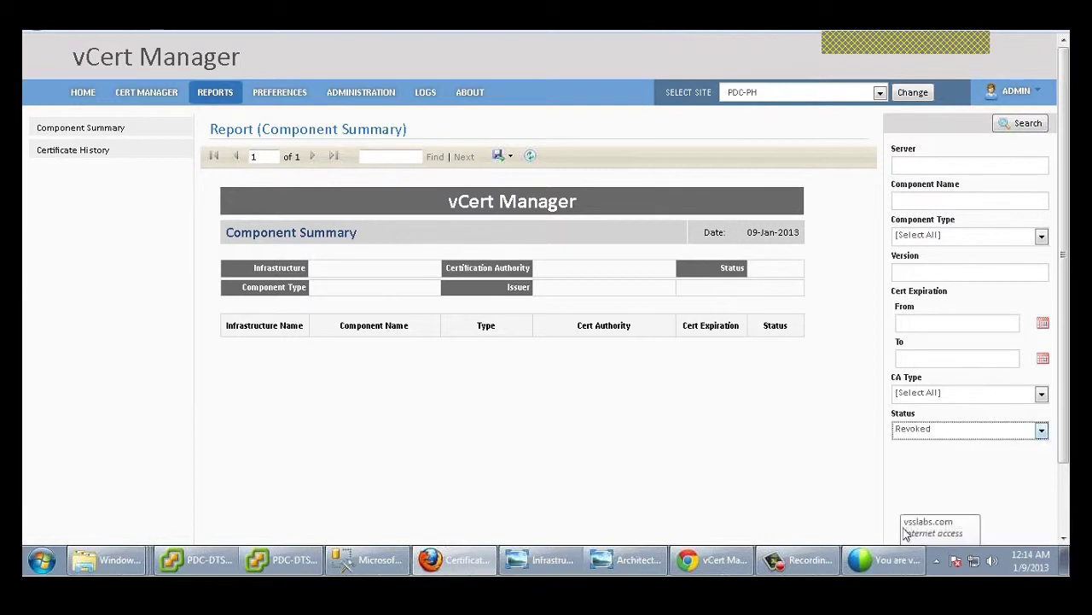
click(1028, 127)
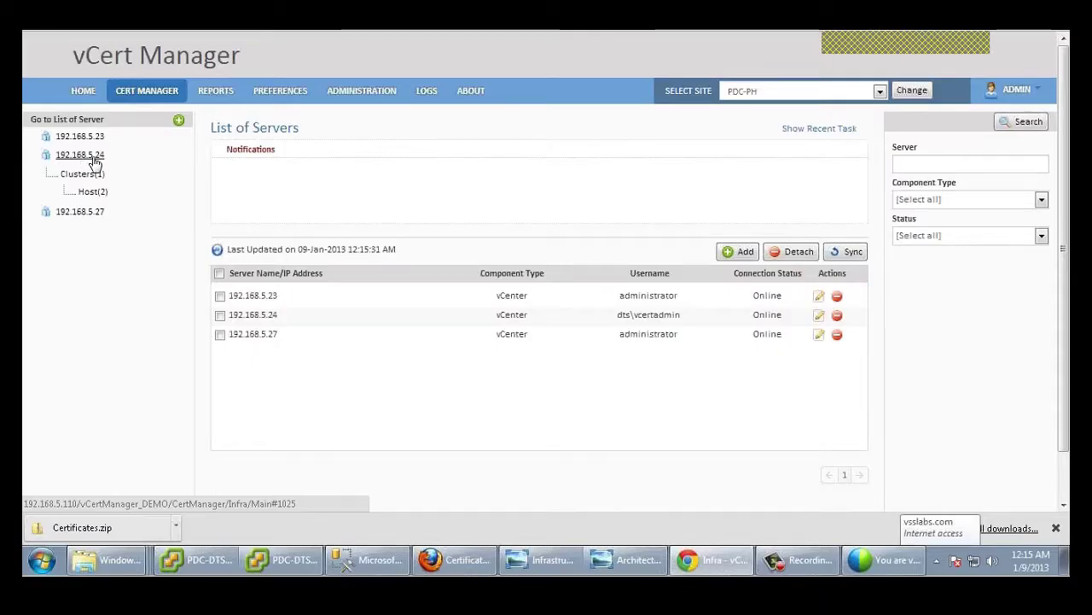
click(92, 191)
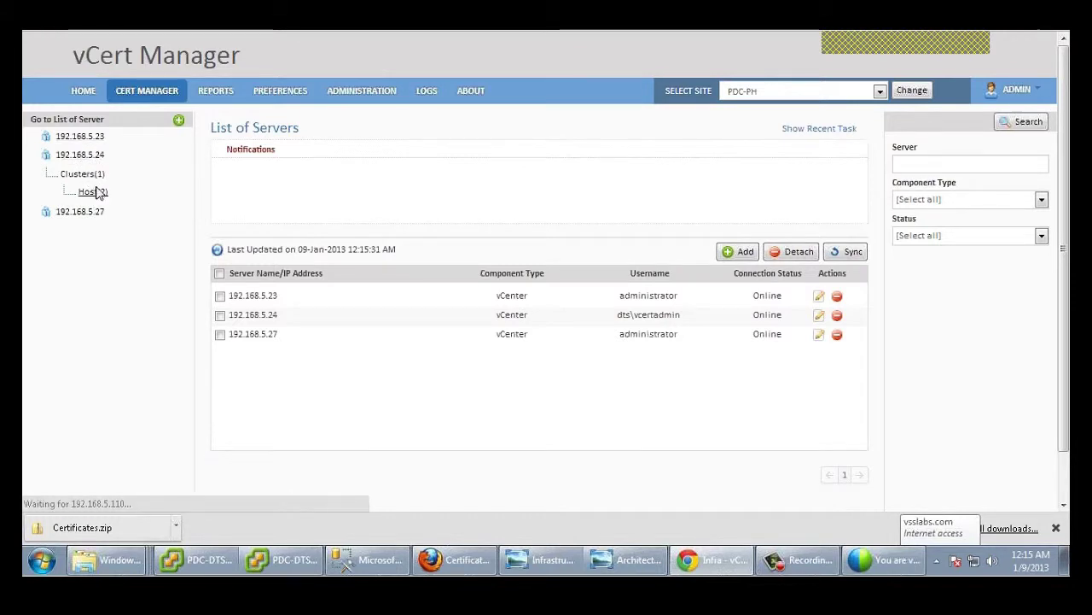